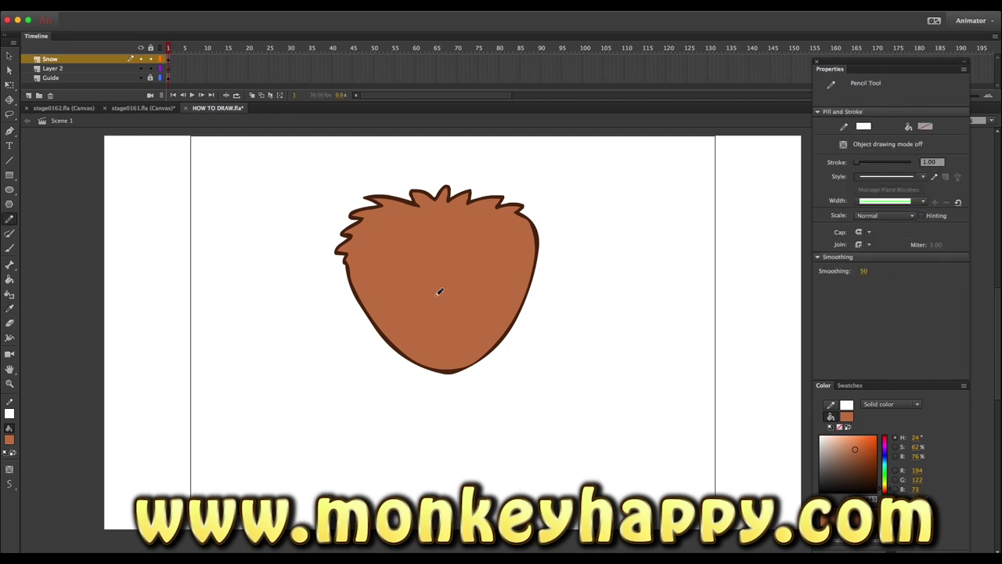
Add darker brown fur shading along the head's lower and right edges behind a jagged pencil boundary, and remove the boundary line.
mouse_move(348, 276)
left_mouse_down()
mouse_move(410, 323)
mouse_move(505, 300)
mouse_move(509, 202)
left_mouse_up()
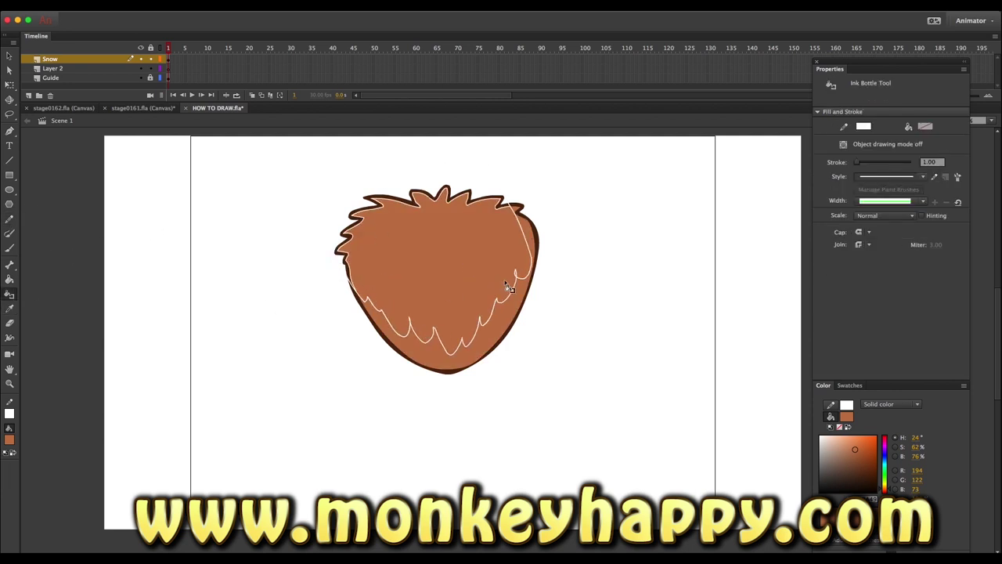
key("k")
left_click(469, 365)
key("v")
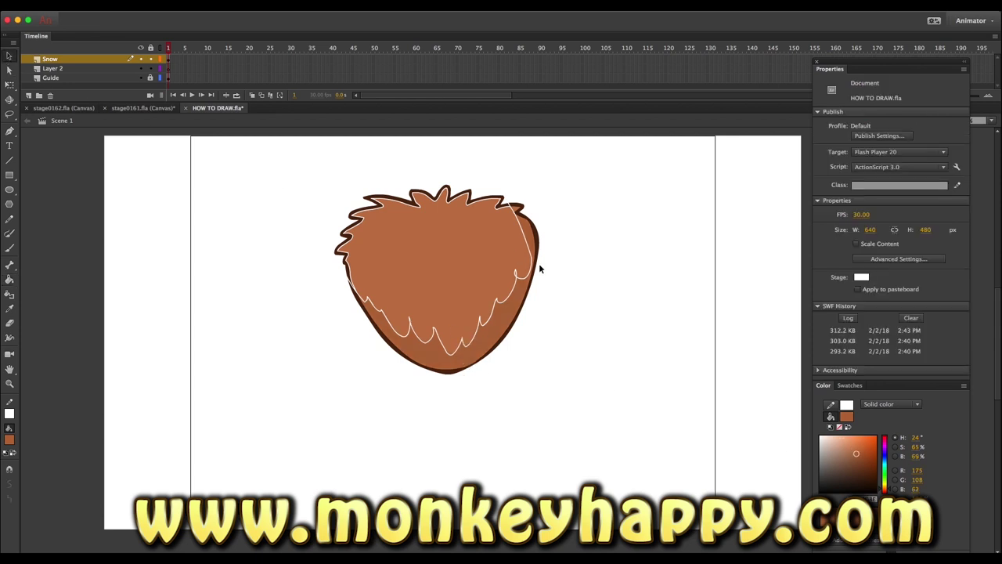
double_click(527, 276)
key("Delete")
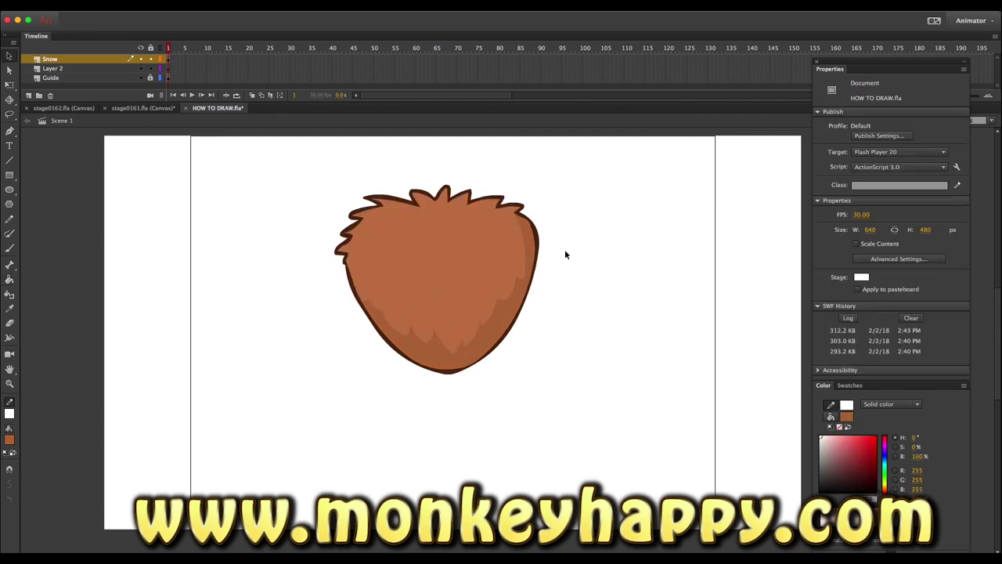
Paint light peach highlights (R 255, G 202, B 166) on the hair tufts and left side of the head in their own group.
key("ctrl+=")
key("k")
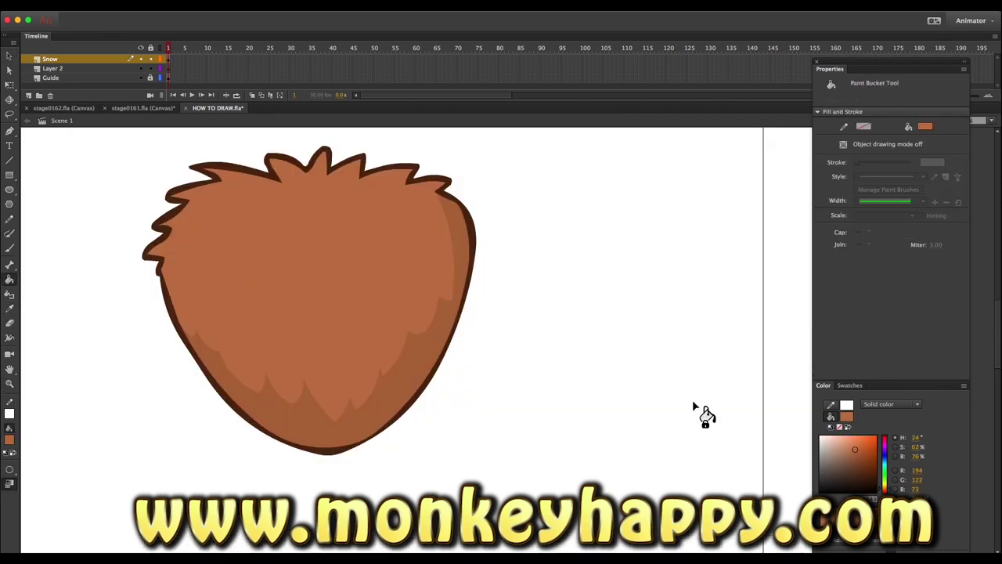
left_click(839, 436)
double_click(175, 288)
key("b")
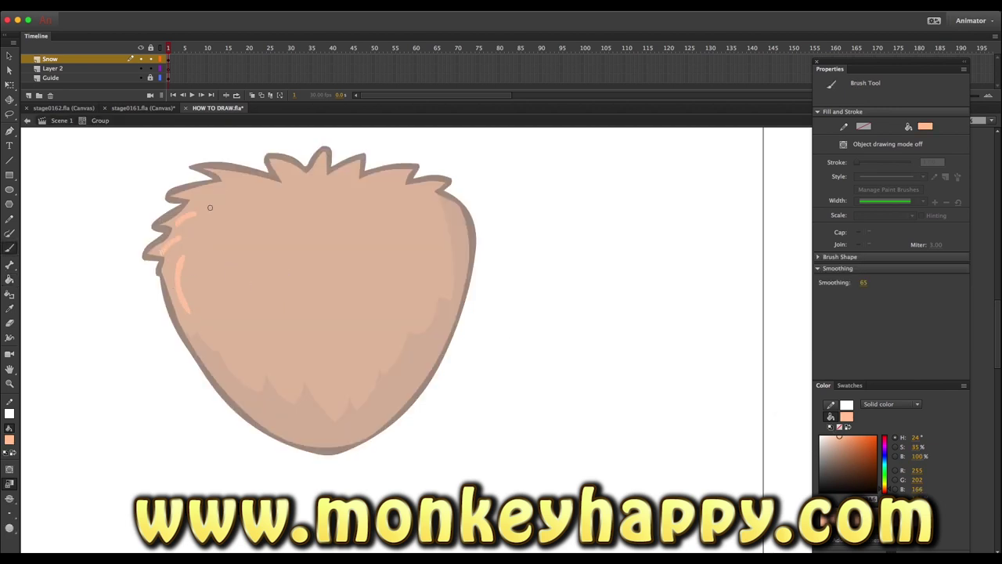
mouse_move(227, 174)
left_mouse_down()
mouse_move(303, 185)
mouse_move(407, 177)
left_mouse_up()
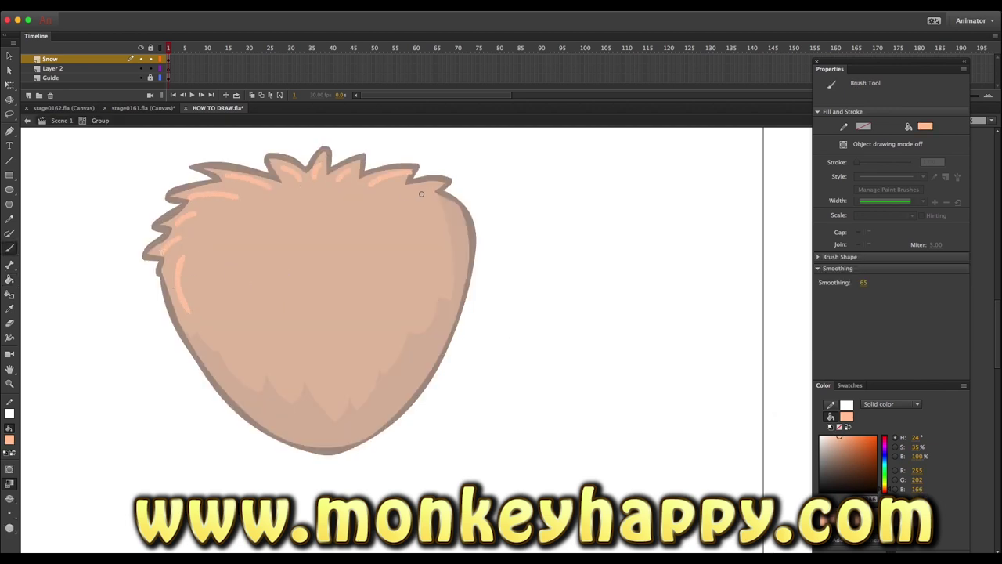
key("v")
key("ctrl+a")
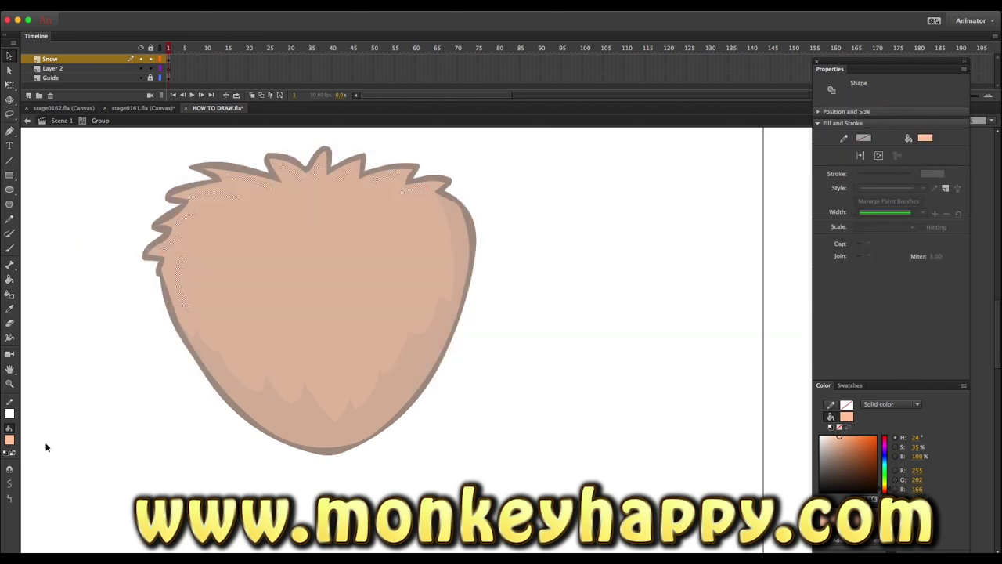
left_click(163, 381)
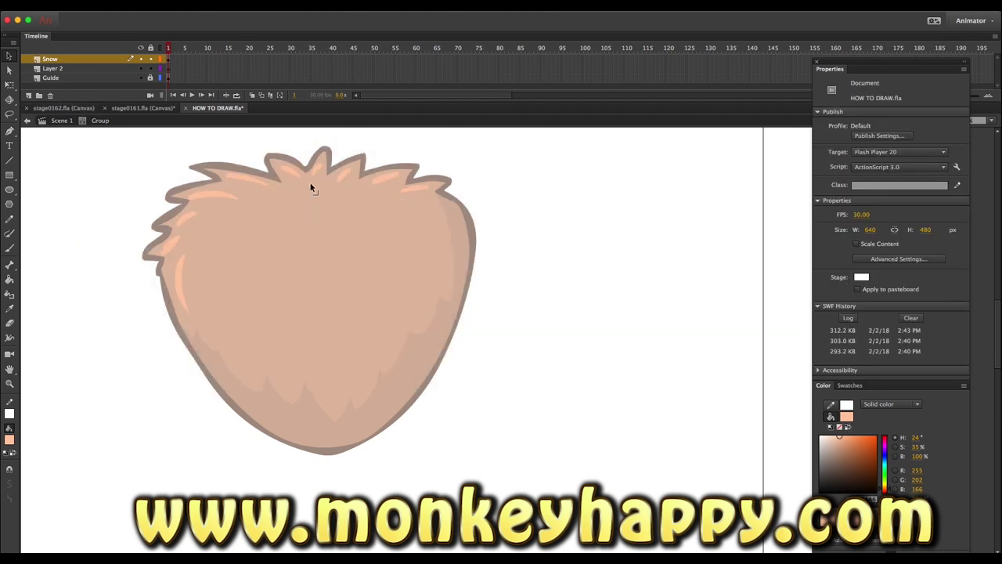
double_click(96, 184)
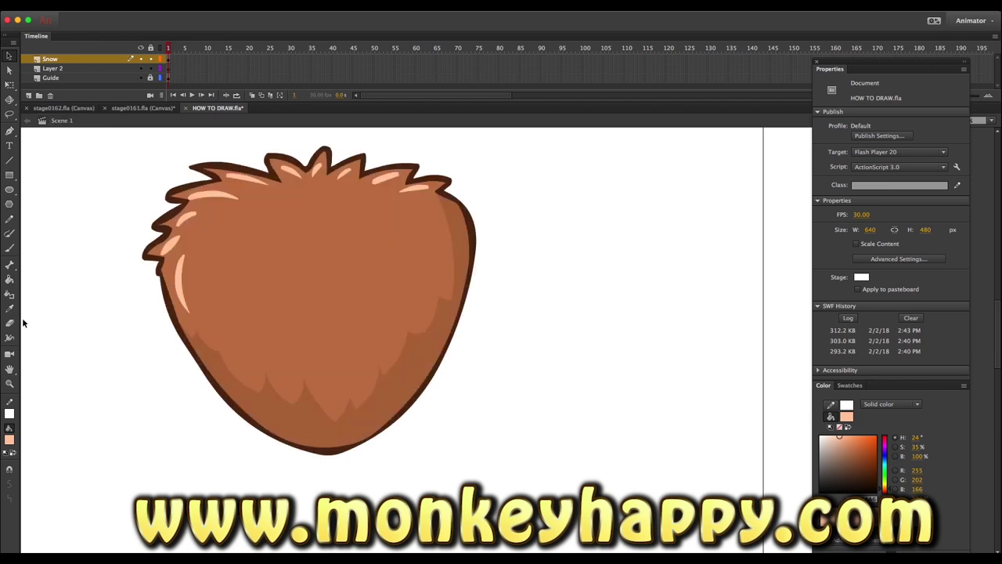
Draw two round black eyes on the face in a separate group and fill them solid black.
left_click(820, 491)
double_click(402, 310)
key("b")
mouse_move(369, 249)
left_mouse_down()
mouse_move(391, 249)
mouse_move(362, 252)
left_mouse_up()
mouse_move(229, 252)
left_mouse_down()
mouse_move(225, 296)
mouse_move(230, 252)
left_mouse_up()
key("k")
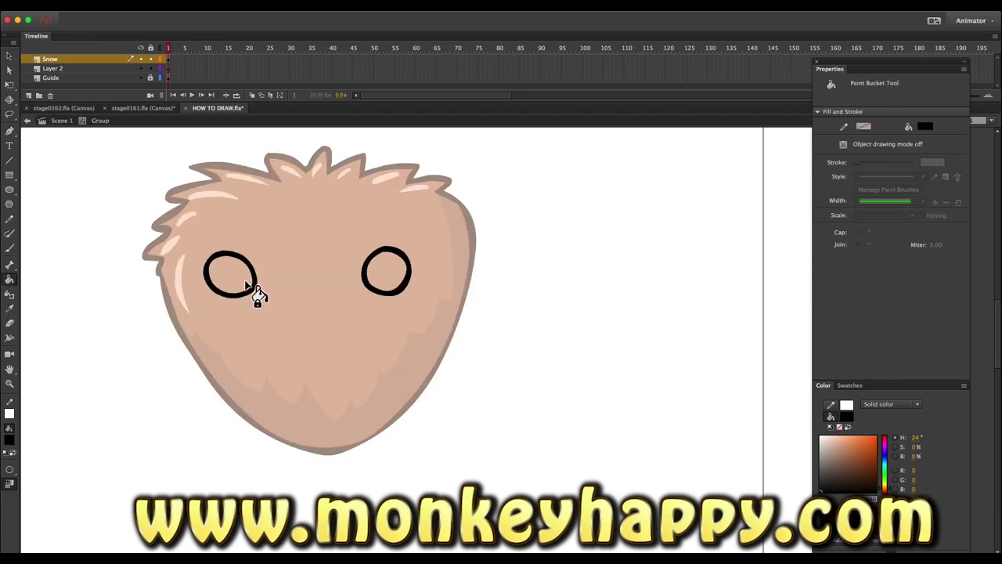
left_click(244, 283)
left_click(392, 274)
Paint a large and a small white highlight in each eye within a nested group, and return to the main scene.
key("b")
double_click(240, 274)
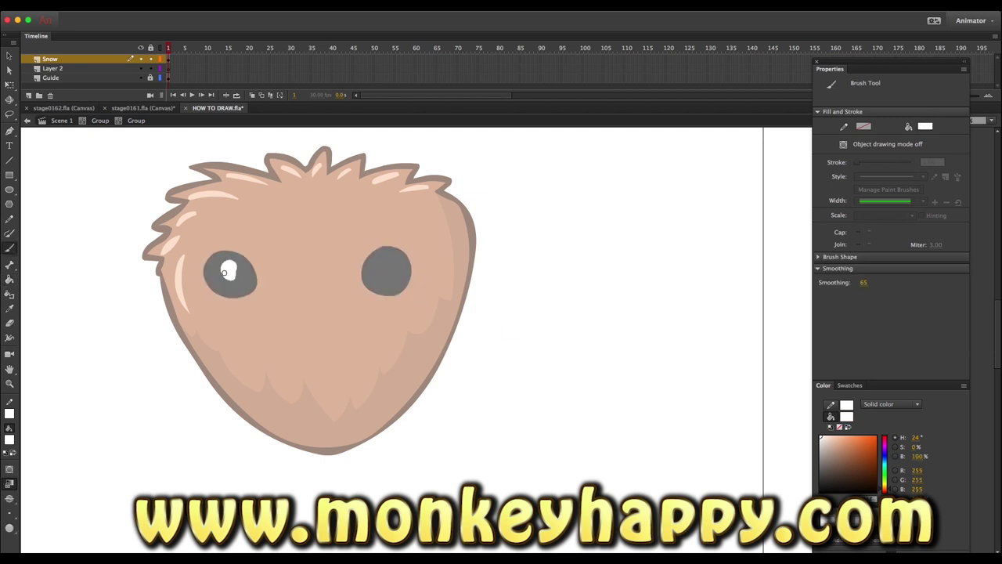
left_click_drag(387, 258, 388, 263)
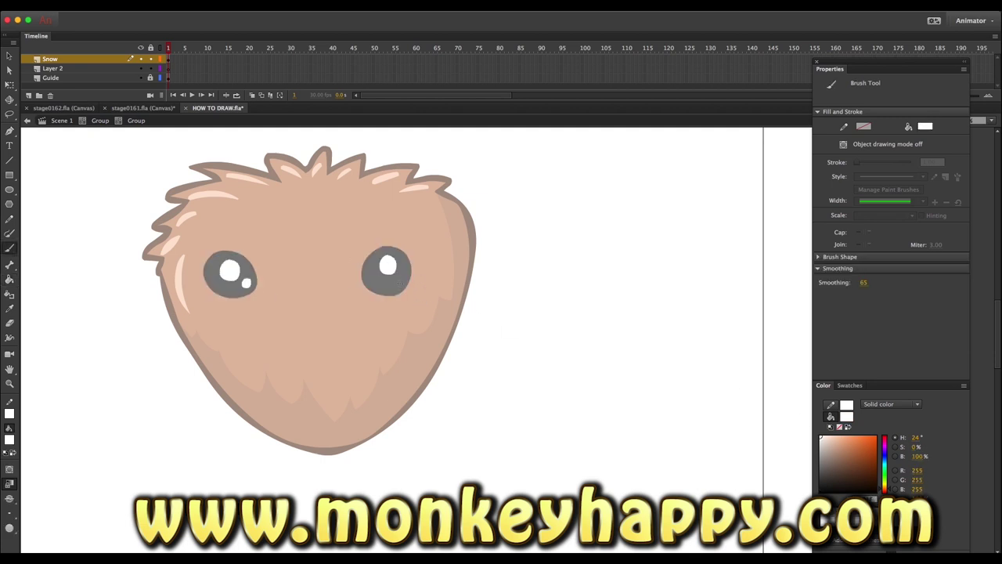
key("v")
double_click(595, 329)
double_click(595, 329)
Recolour the head's dark outline to a lighter brown (R 119, G 68, B 33).
key("i")
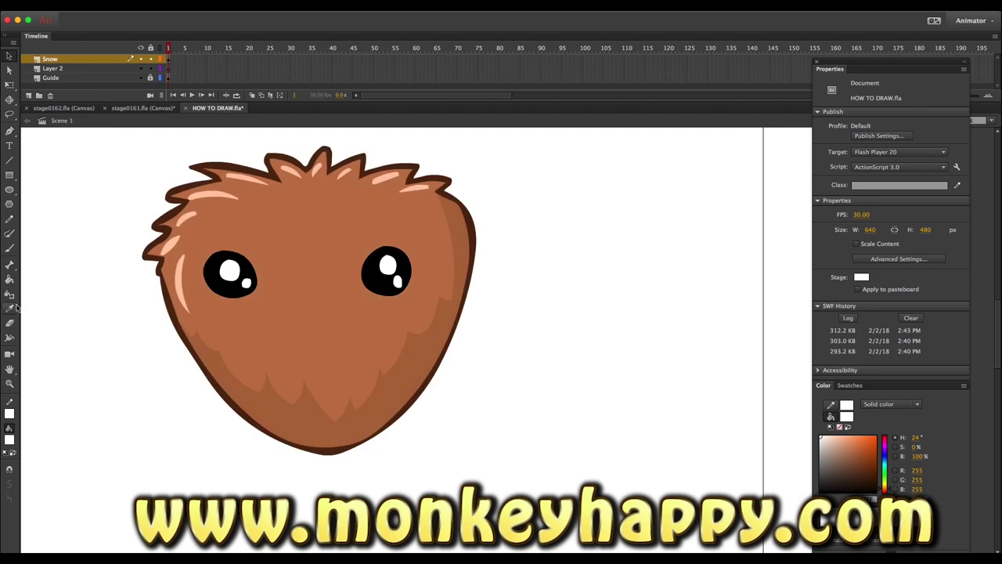
left_click(329, 360)
left_click(861, 466)
key("v")
Brush a curved brown bag under each eye inside the eyes group and thicken the middle of both curves.
double_click(212, 208)
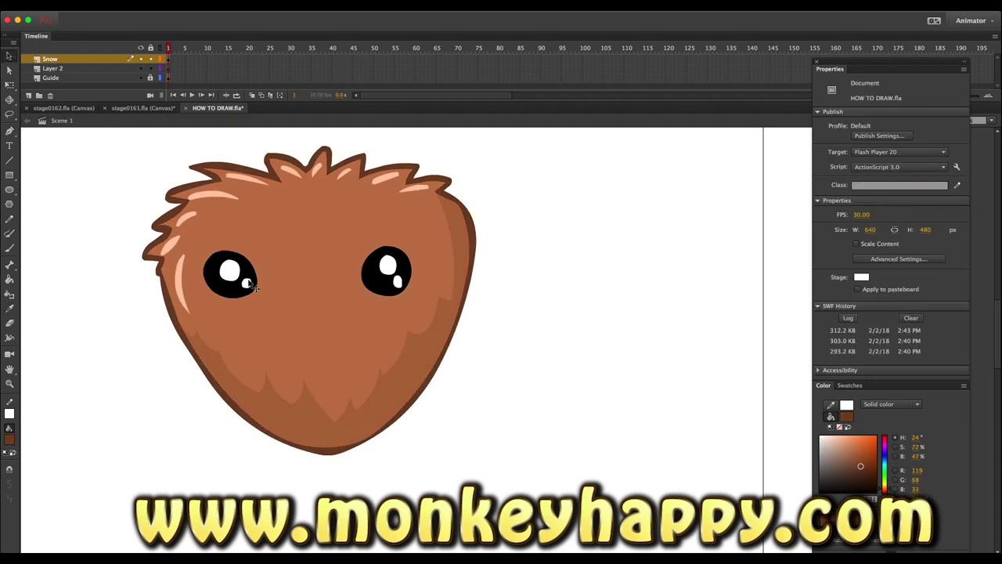
key("b")
left_click_drag(195, 298, 262, 307)
left_click_drag(361, 302, 427, 293)
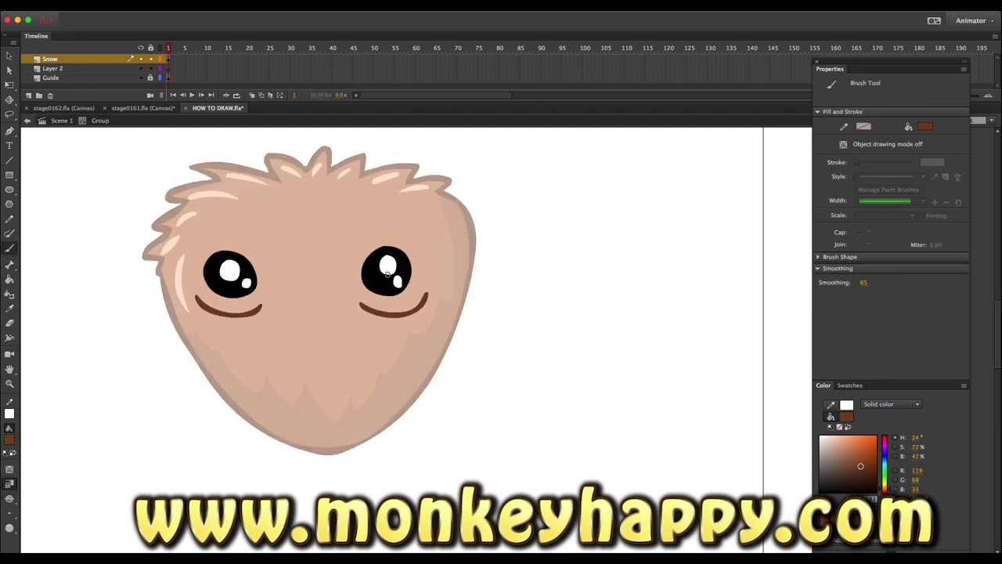
key("v")
left_click(252, 300)
left_click(392, 311, "shift")
key("ctrl+shift+a")
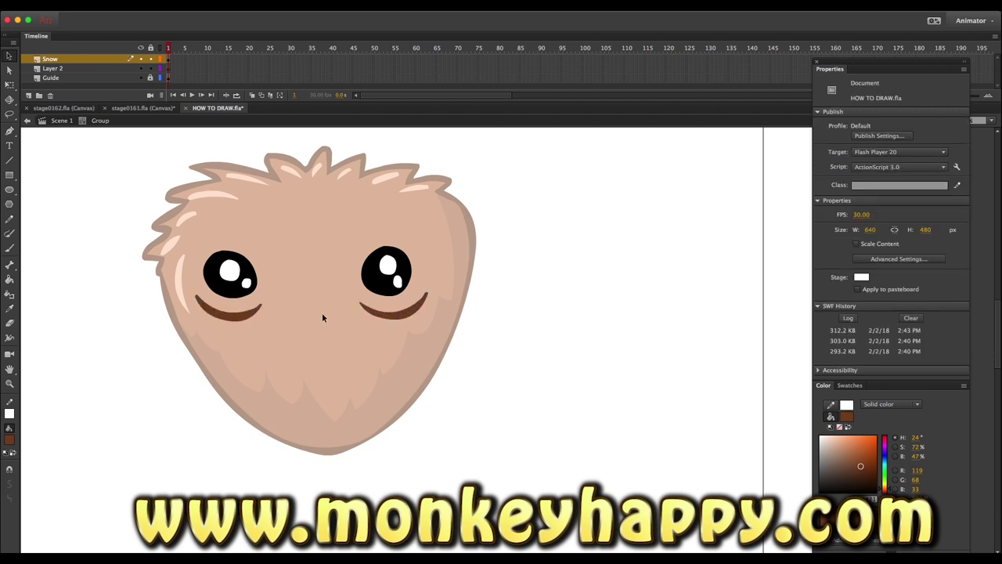
Brush sad, slanted brown eyebrows above both eyes, thicken their middles, and leave the eyes group.
key("b")
left_click_drag(228, 216, 190, 254)
left_click_drag(380, 213, 426, 246)
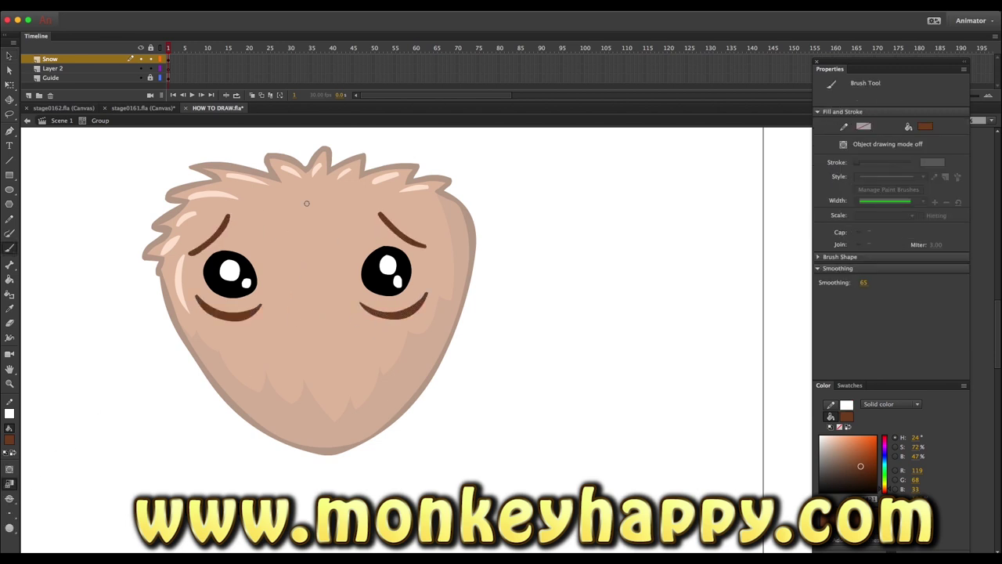
key("v")
left_click_drag(218, 243, 212, 248)
left_click(392, 231)
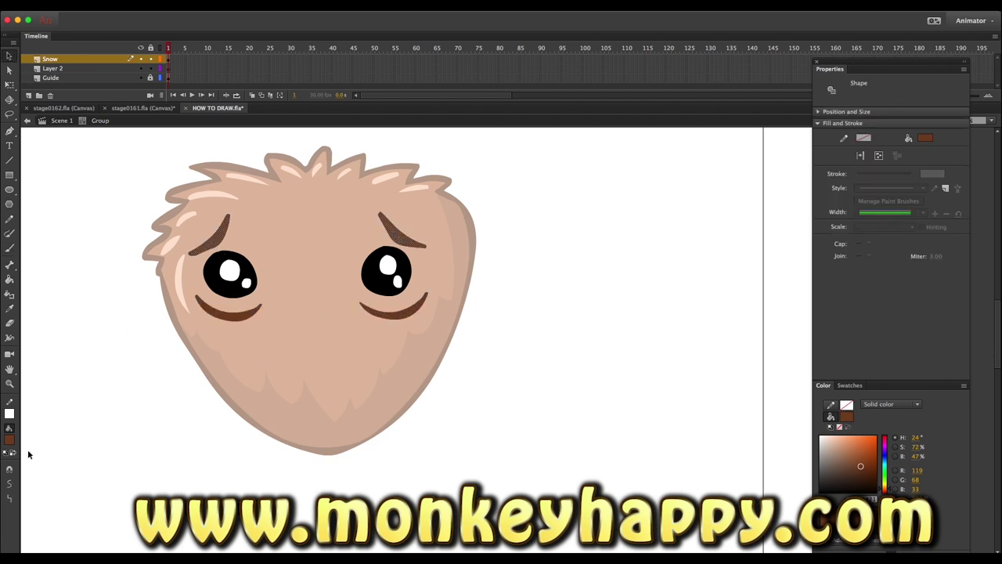
double_click(98, 150)
Convert the eyes group to a symbol named "ham eyes" and extend its timeline to about frame 30.
left_click(210, 5)
left_click(203, 33)
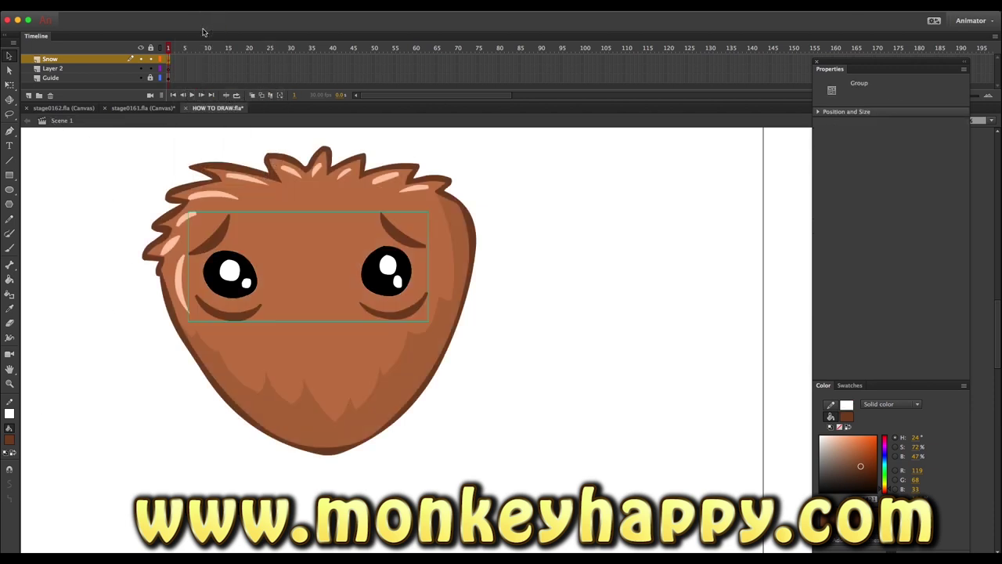
double_click(312, 239)
left_click(291, 59)
key("F5")
Build the closing frames of the blink after frame 30 by squashing the eyes group vertically and adjusting the eyebrows.
key("q")
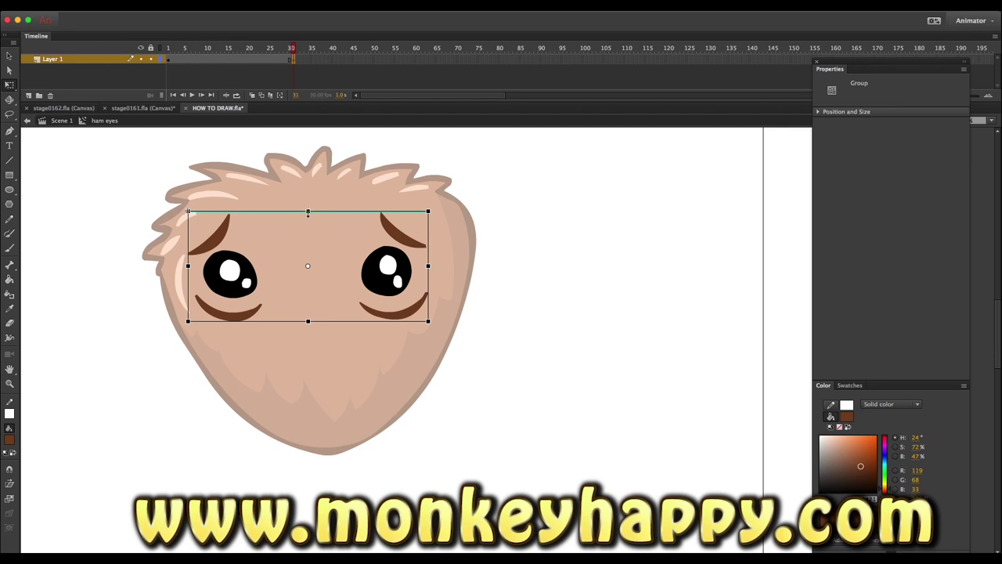
left_click_drag(308, 212, 307, 224)
left_click(301, 59)
left_click(308, 233)
double_click(307, 233)
key("ctrl+a")
left_click(403, 244)
left_click(207, 251)
key("Return")
Paint a curved black closed-eye line in place of each eye at frame 35 of the blink.
left_click(311, 63)
left_click(311, 61)
key("b")
left_click_drag(197, 270, 257, 272)
key("ctrl+z")
left_click_drag(362, 271, 427, 274)
key("v")
left_click(347, 273)
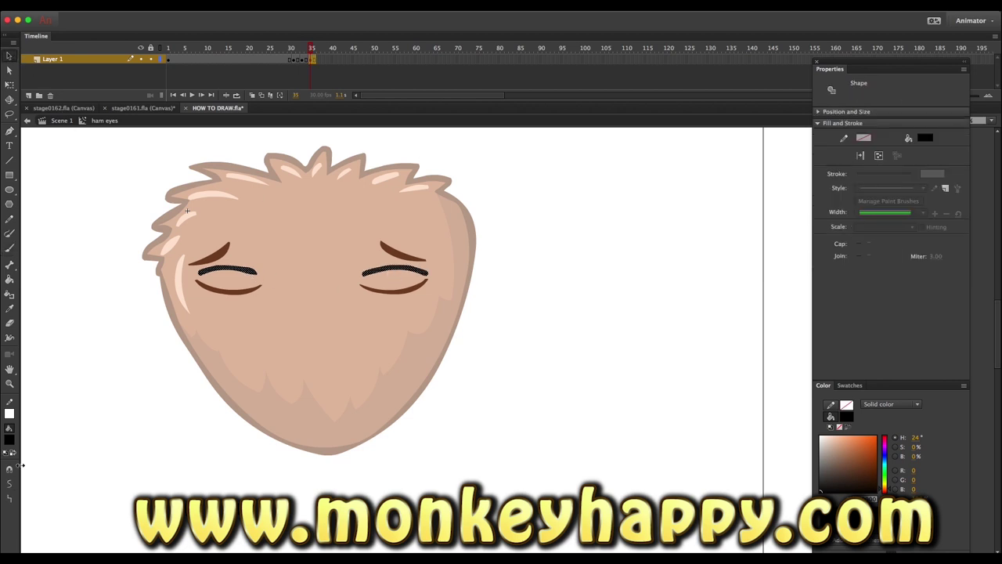
Reshape the closed-eye lines, eyebrows and eye bags at frame 35 into thicker, tapered curves.
left_click(290, 265)
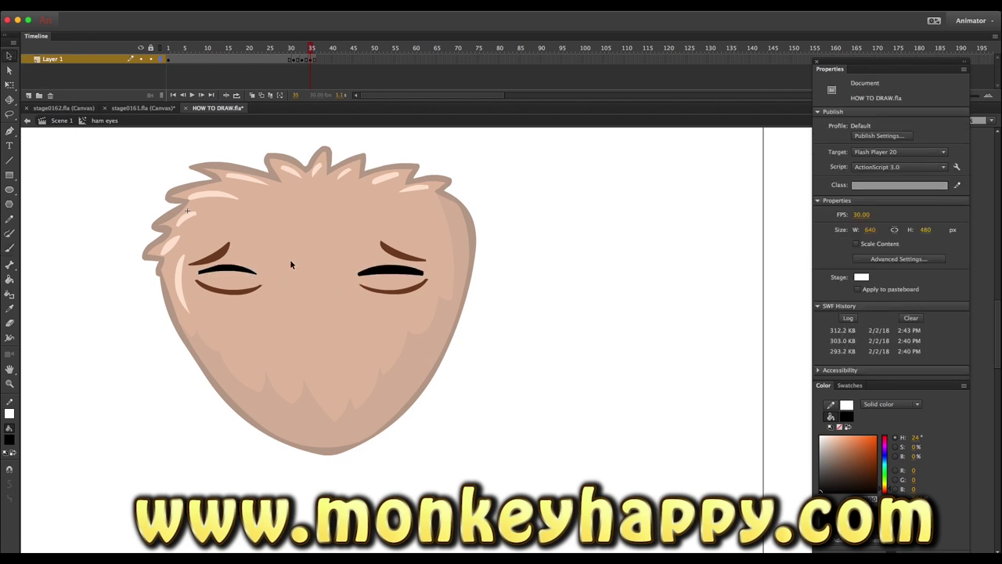
left_click(403, 254)
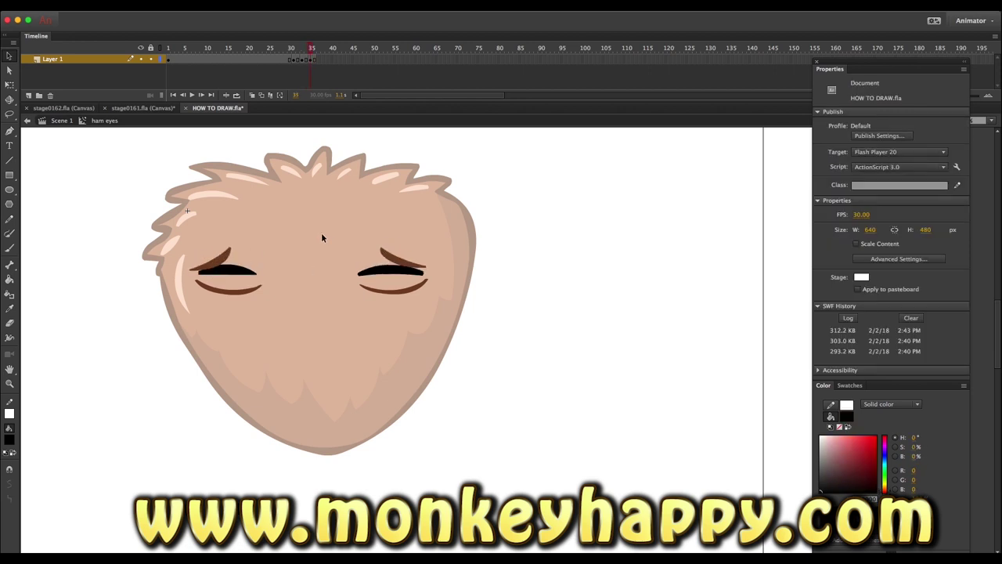
left_click(239, 297, "shift")
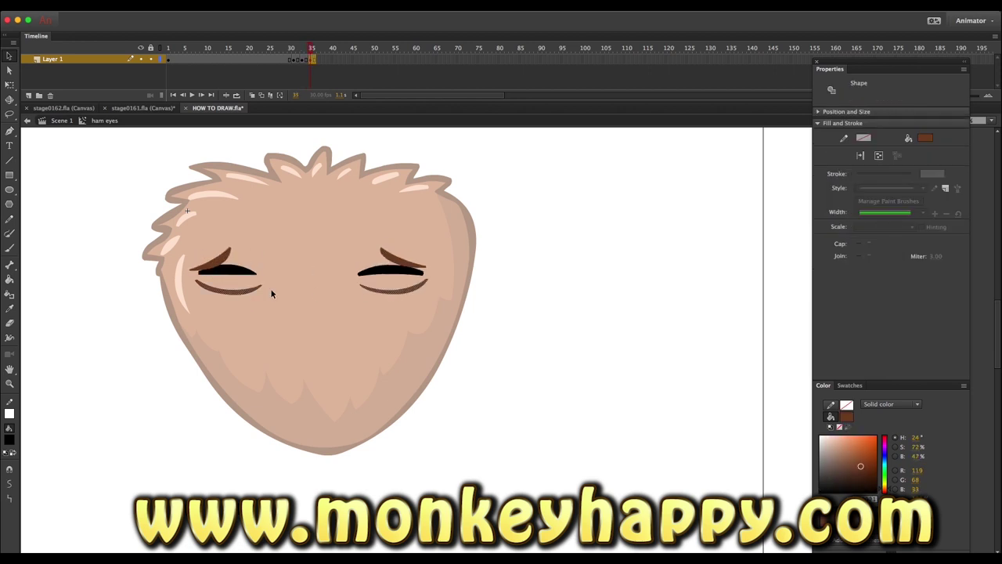
key("Escape")
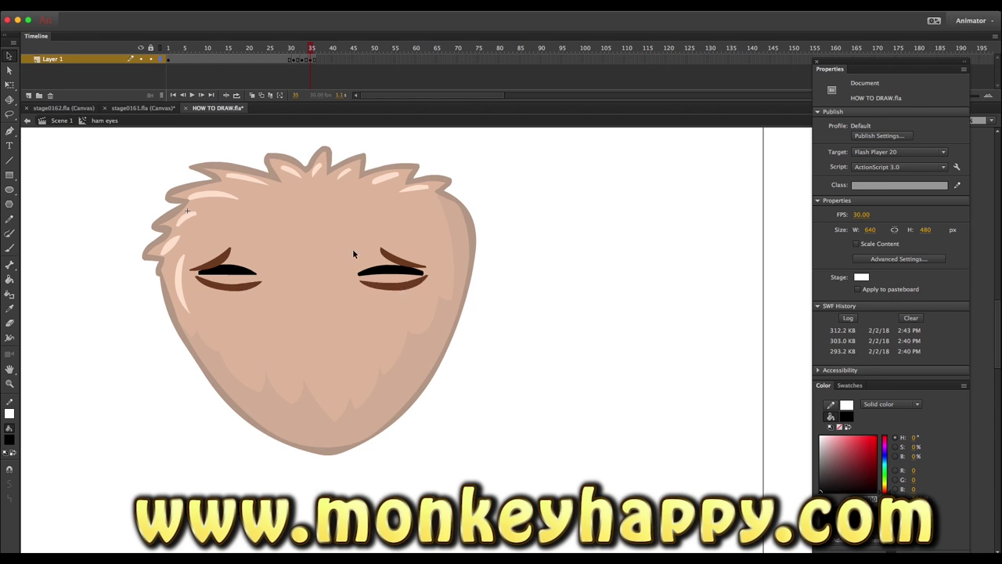
Convert the white highlights of both open eyes into a movie clip within the eyes group.
left_click(283, 54)
left_click(227, 59)
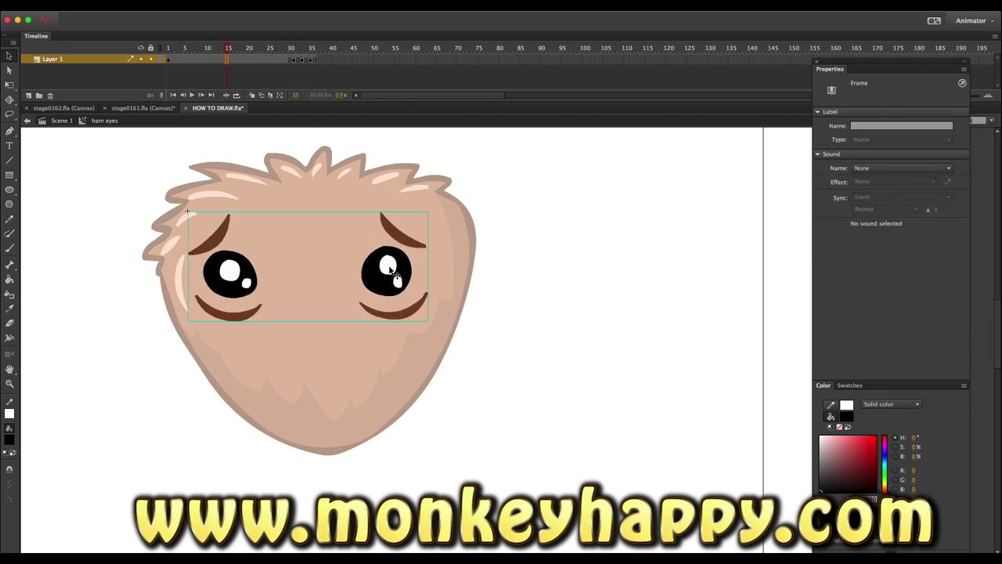
double_click(389, 268)
left_click(240, 257)
left_click(227, 274)
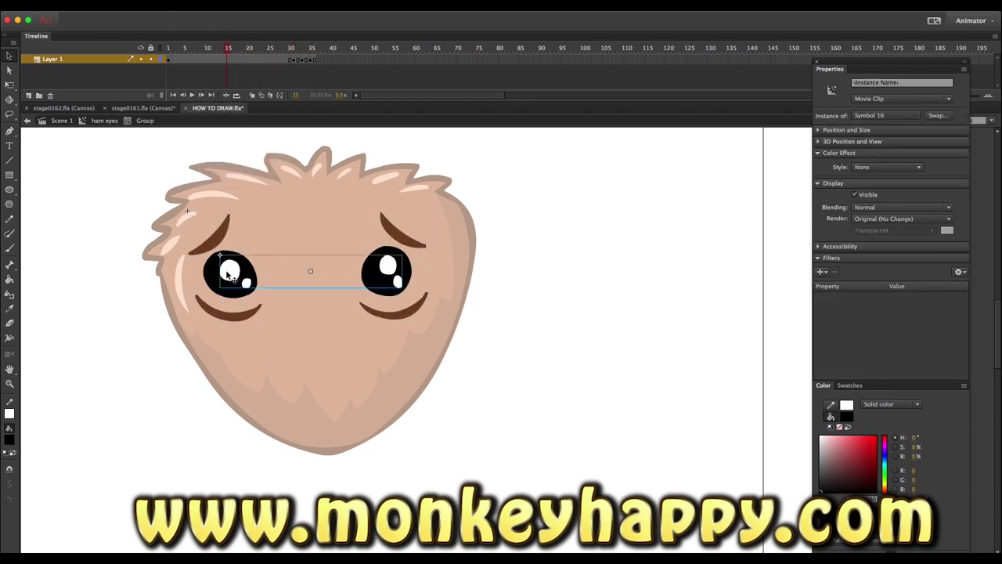
Add a short run of animation frames inside the eye-highlights movie clip and return to Scene 1.
double_click(228, 274)
left_click(174, 59)
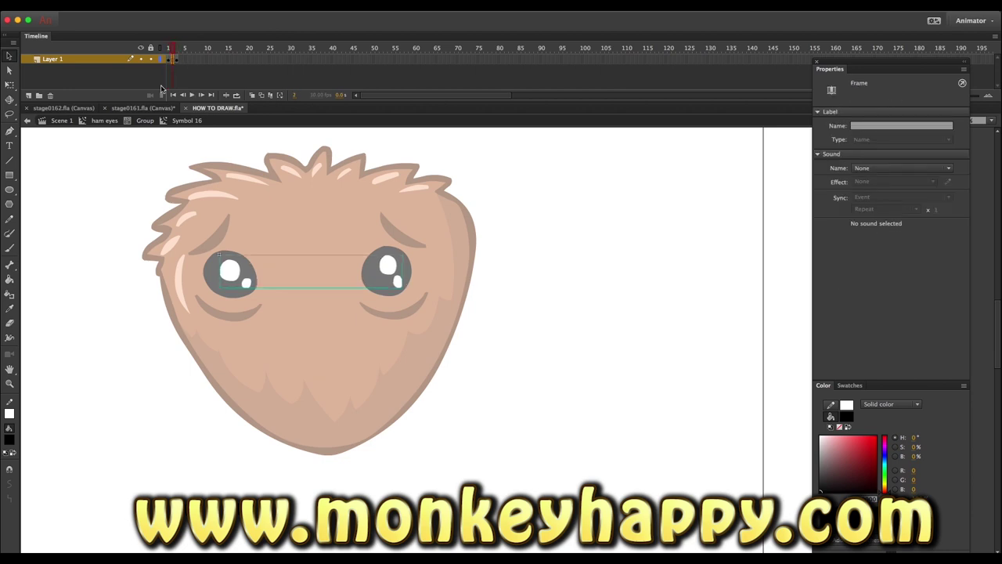
double_click(116, 232)
left_click(62, 120)
Draw a triangular nose and two curved muzzle lines between the eyes, using the brown sampled from the head outline.
key("i")
left_click(166, 234)
key("b")
mouse_move(294, 277)
left_mouse_down()
mouse_move(317, 281)
mouse_move(290, 333)
mouse_move(356, 313)
mouse_move(361, 284)
left_mouse_up()
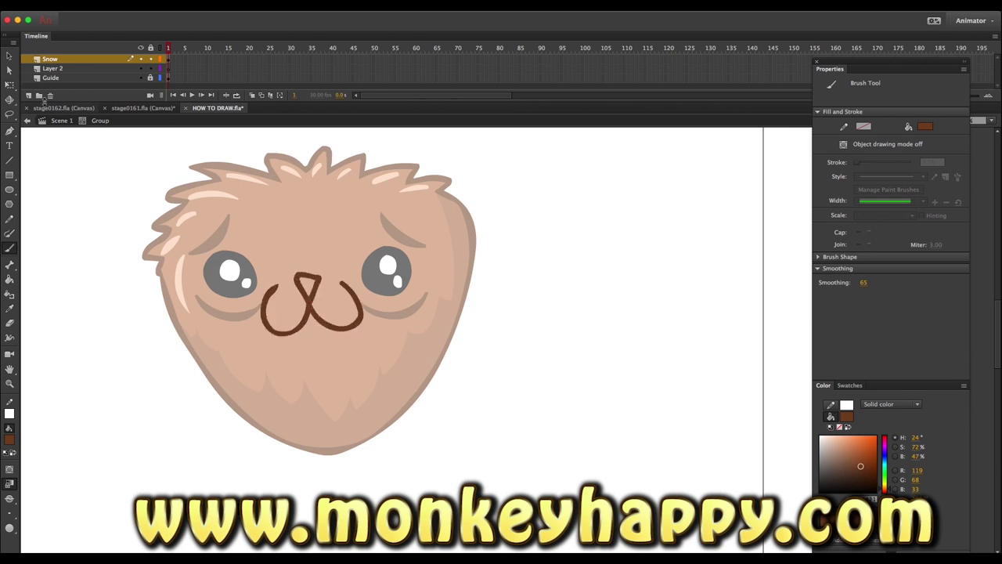
Reshape the muzzle curves into thicker, tapered strokes and refine the edges of the nose outline.
key("v")
left_click_drag(359, 324, 354, 329)
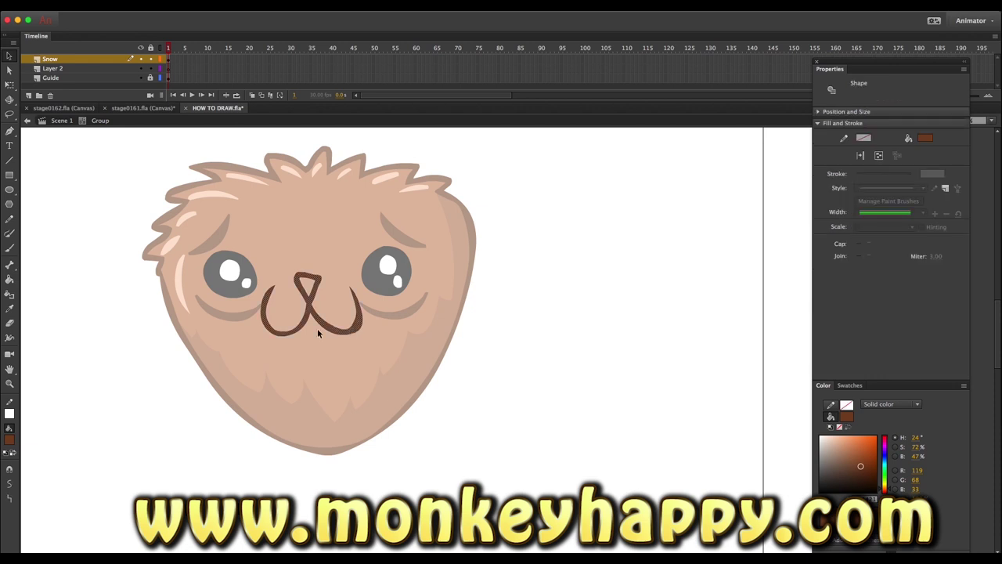
left_click(310, 280)
Fill the nose black, dab a small white highlight on it, and return to the main scene.
key("k")
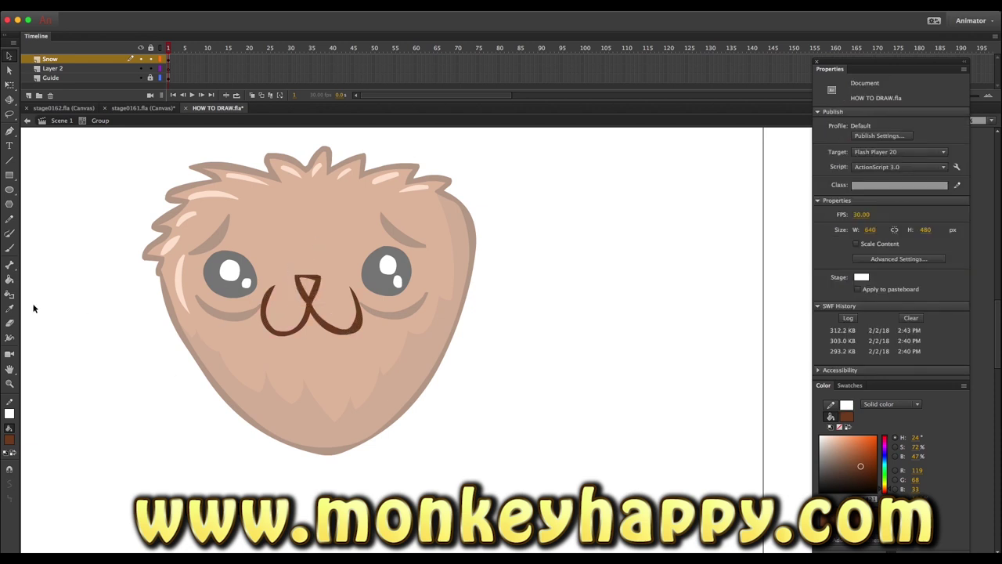
left_click(307, 287)
key("b")
left_click(306, 282)
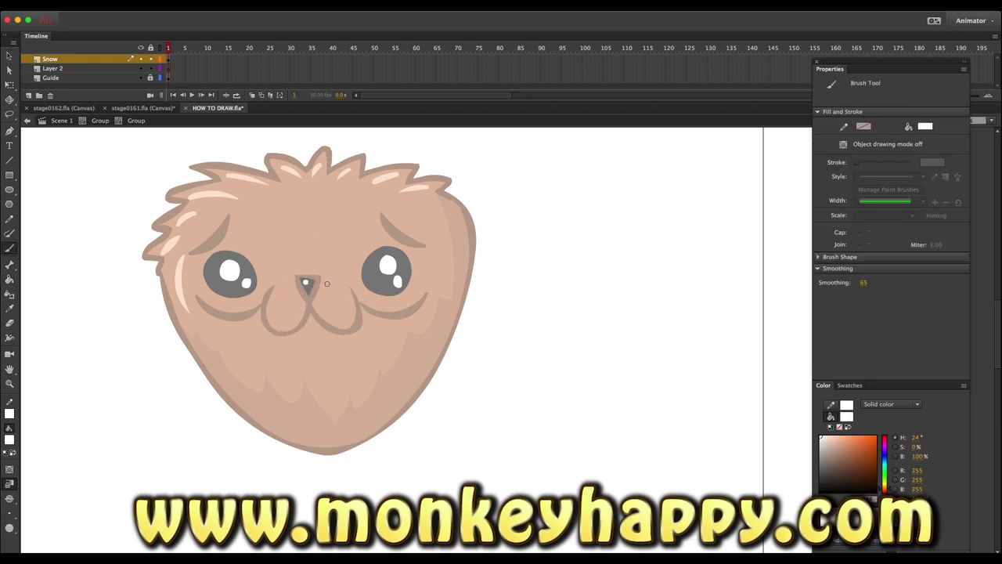
left_click(58, 121)
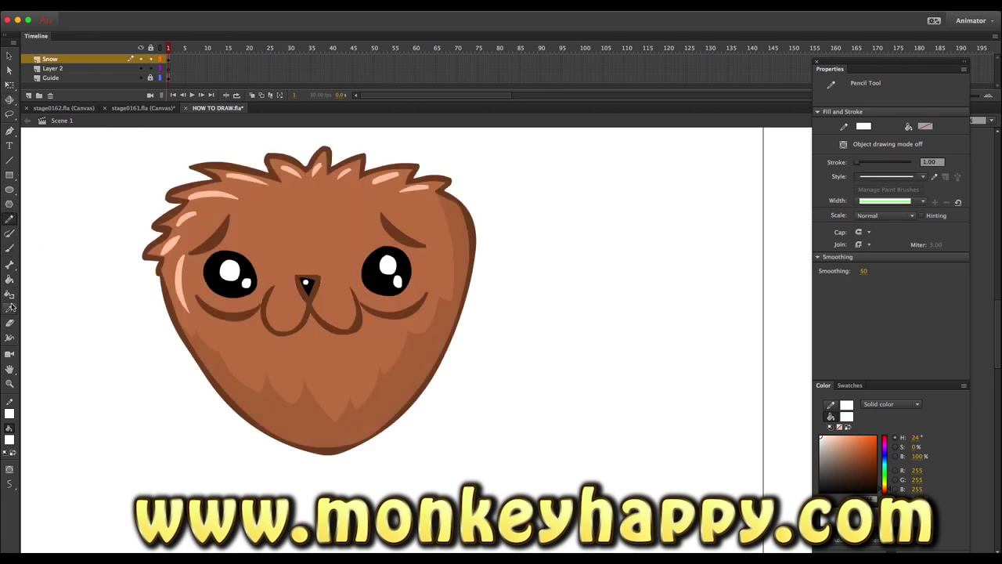
Brush a light peach highlight onto each side of the muzzle, refine its shape, and return to the main scene.
key("v")
double_click(302, 291)
key("b")
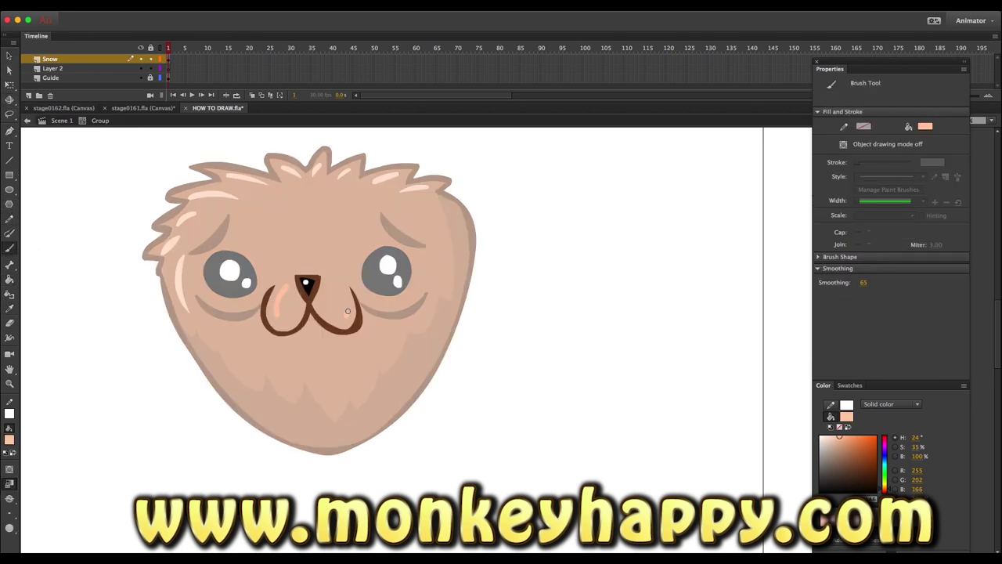
left_click(11, 56)
left_click(342, 288)
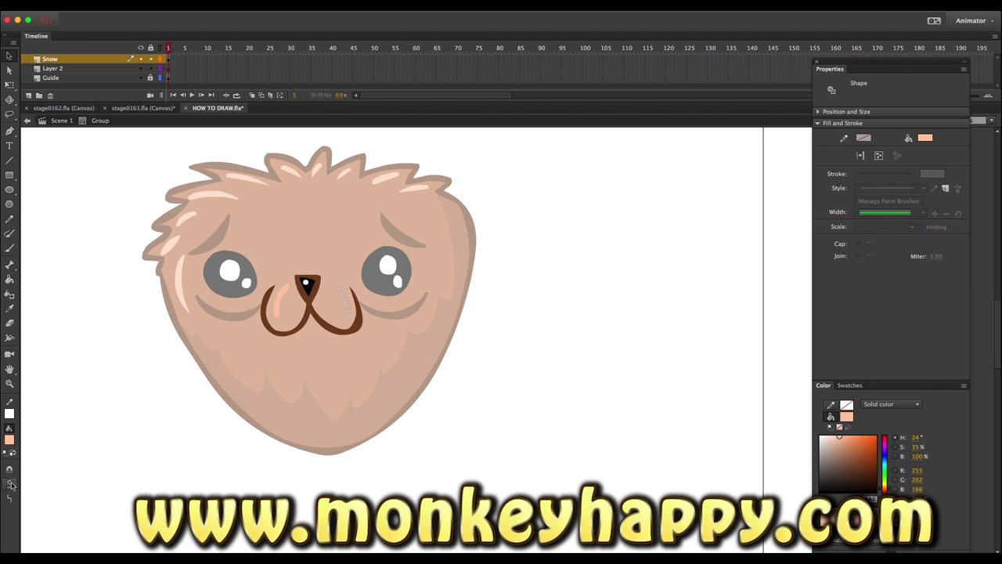
left_click(121, 139)
double_click(81, 197)
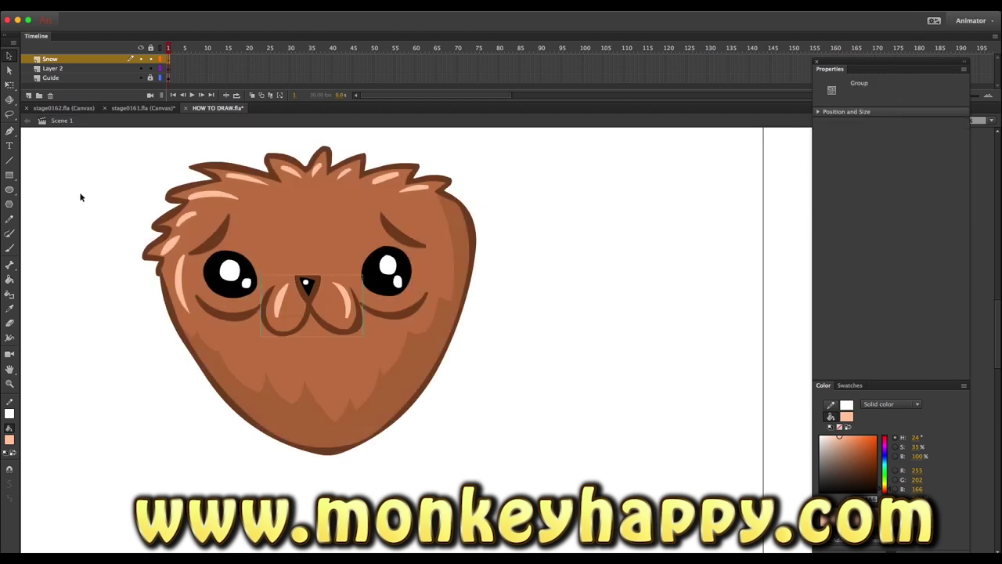
Inside the muzzle group, outline two front teeth below the muzzle curves with white Pencil lines.
double_click(291, 335)
left_click(10, 219)
left_click_drag(293, 312, 315, 302)
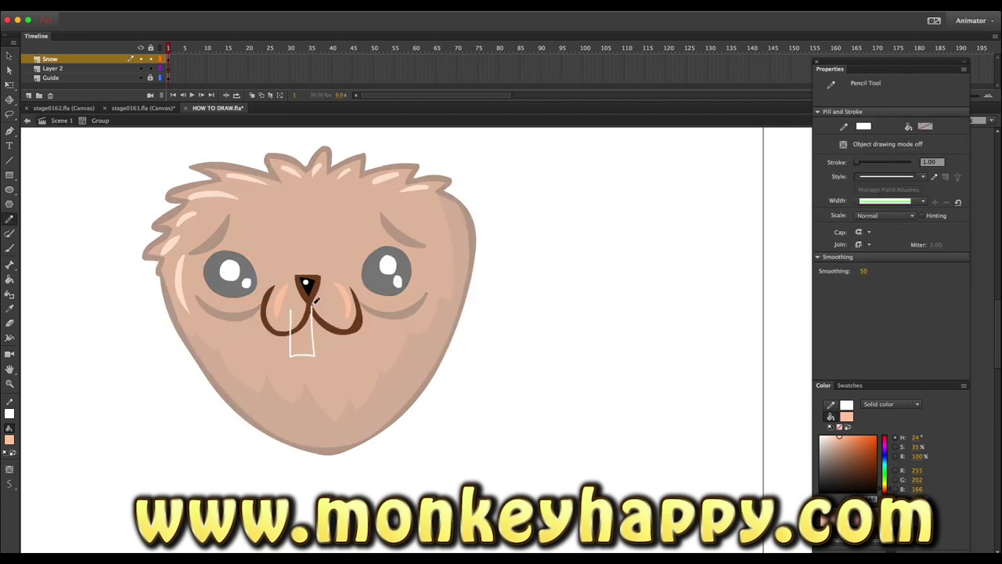
left_click_drag(343, 351, 338, 316)
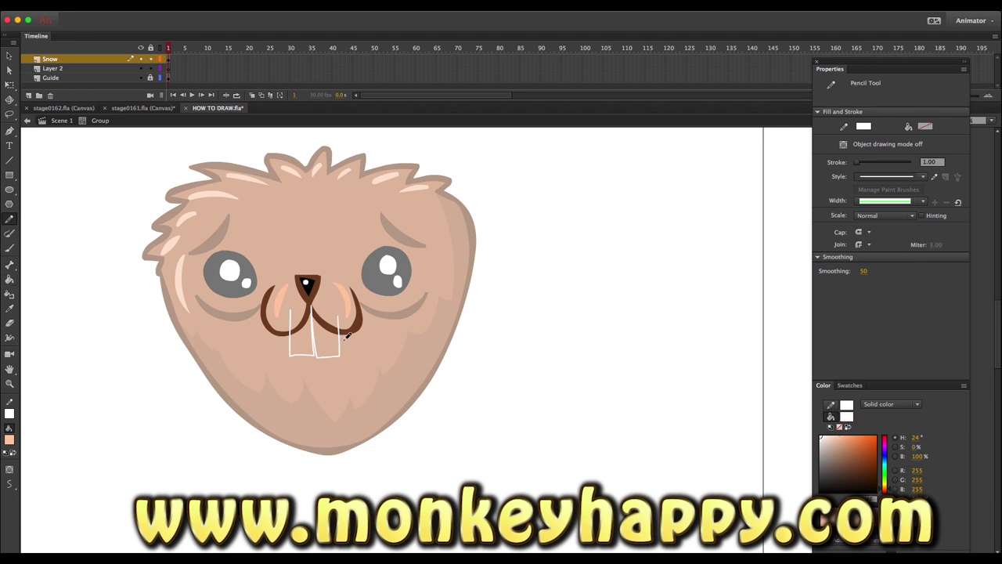
Fill both teeth white, remove their outline strokes, and return to the main scene.
key("k")
left_click(294, 350)
left_click(328, 349)
key("v")
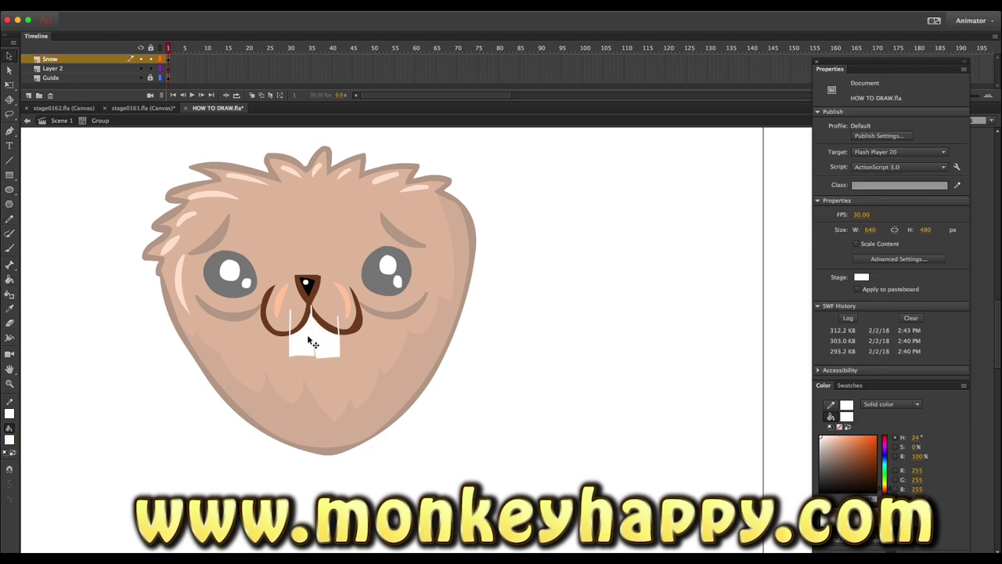
left_click(317, 343)
left_click(276, 393)
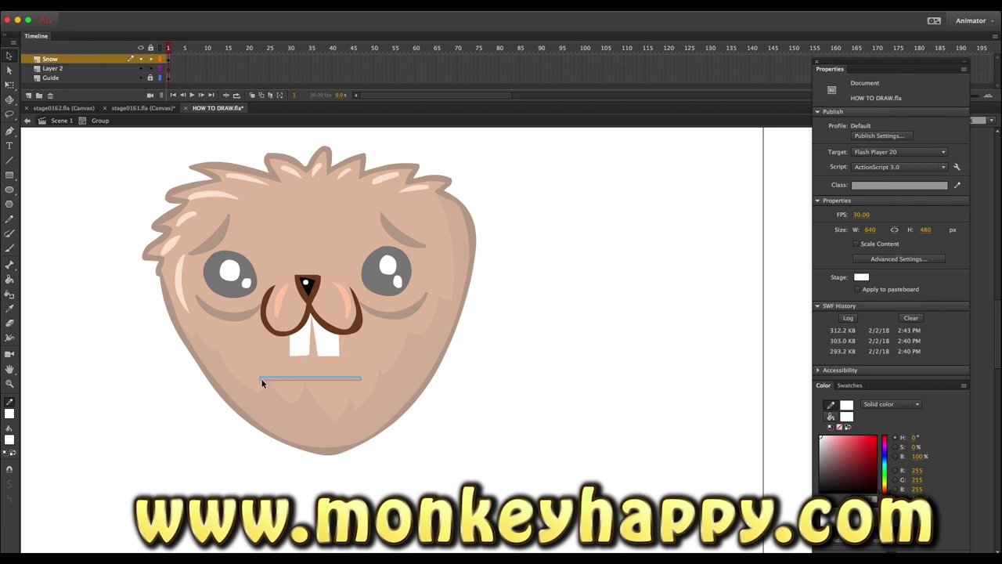
double_click(111, 216)
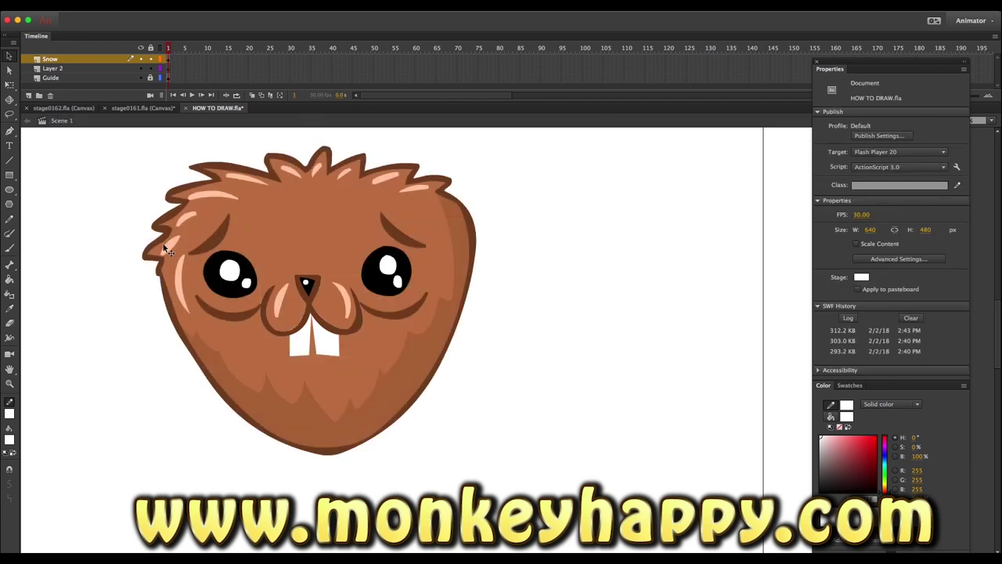
Brush a brown curved mouth line under the teeth, reshape it into a thick tapered smile, and return to Scene 1.
double_click(295, 331)
key("b")
mouse_move(269, 354)
left_mouse_down()
mouse_move(315, 379)
mouse_move(358, 348)
left_mouse_up()
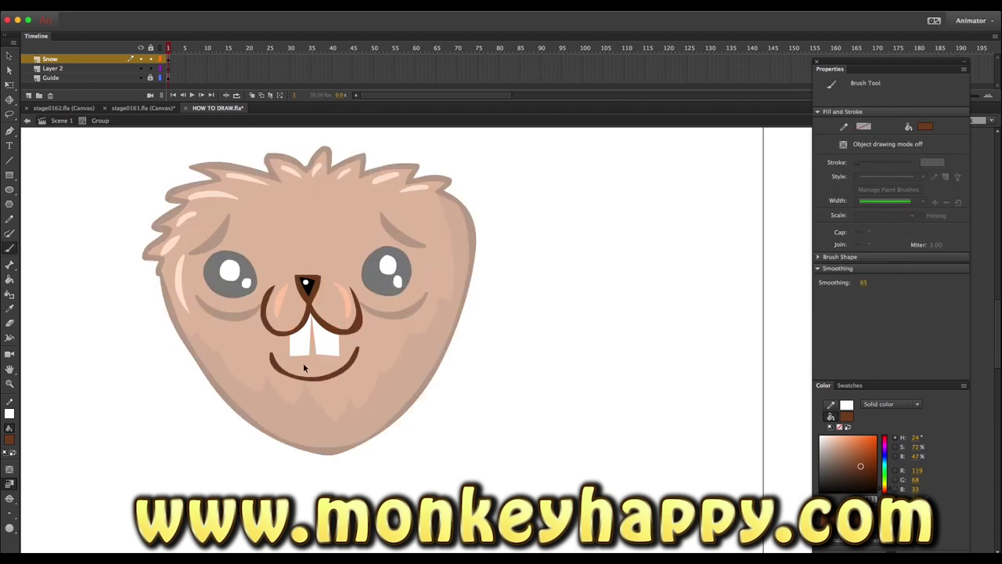
left_click(8, 54)
left_click(264, 355)
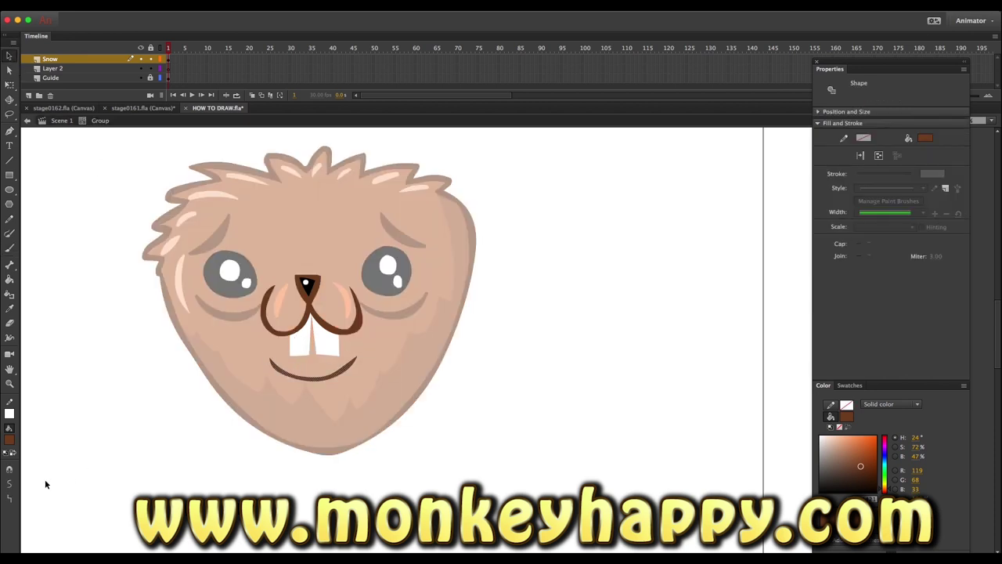
left_click_drag(343, 380, 351, 376)
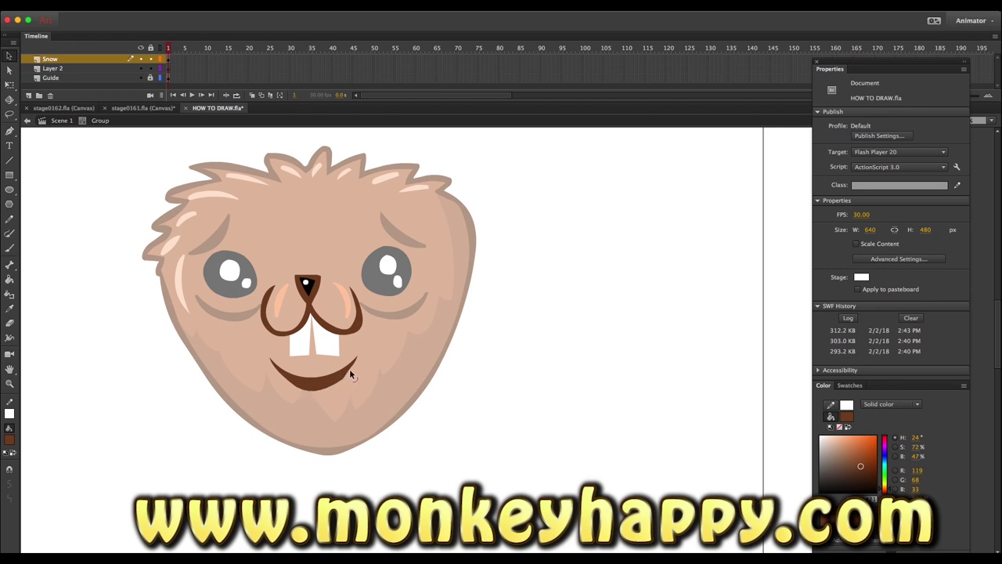
left_click(62, 120)
Paint a double-lined hood rim around the whole face in dark blue (RGB 73, 75, 142), meeting at the chin.
key("z")
left_click(337, 382, "alt")
left_click(885, 471)
left_click(847, 461)
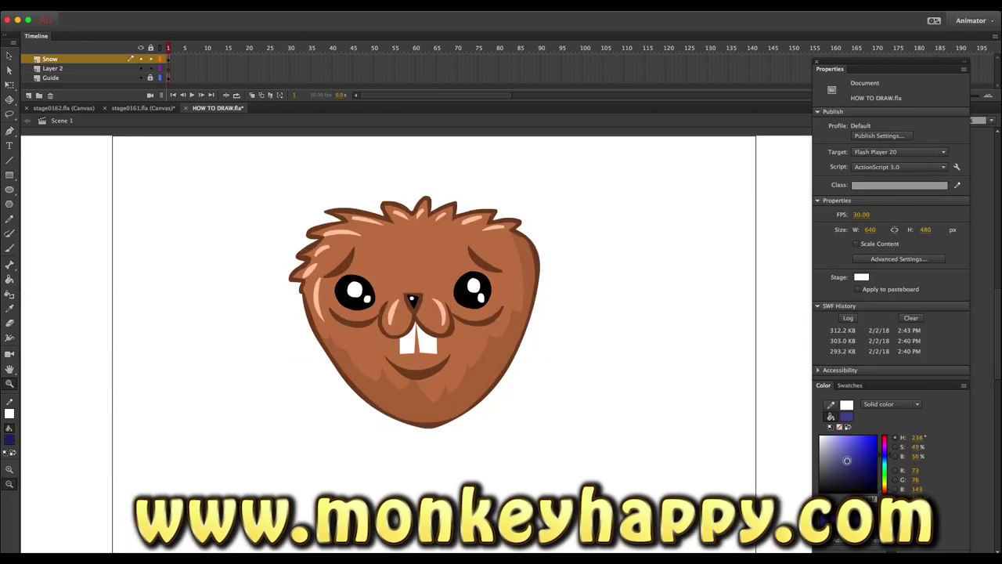
double_click(372, 405)
key("b")
mouse_move(436, 431)
left_mouse_down()
mouse_move(324, 355)
mouse_move(289, 225)
mouse_move(374, 186)
mouse_move(467, 189)
mouse_move(529, 210)
mouse_move(513, 323)
mouse_move(432, 427)
mouse_move(384, 387)
mouse_move(335, 373)
mouse_move(340, 383)
mouse_move(279, 308)
mouse_move(287, 203)
mouse_move(399, 177)
mouse_move(504, 187)
mouse_move(555, 215)
mouse_move(546, 301)
mouse_move(508, 359)
mouse_move(433, 428)
left_mouse_up()
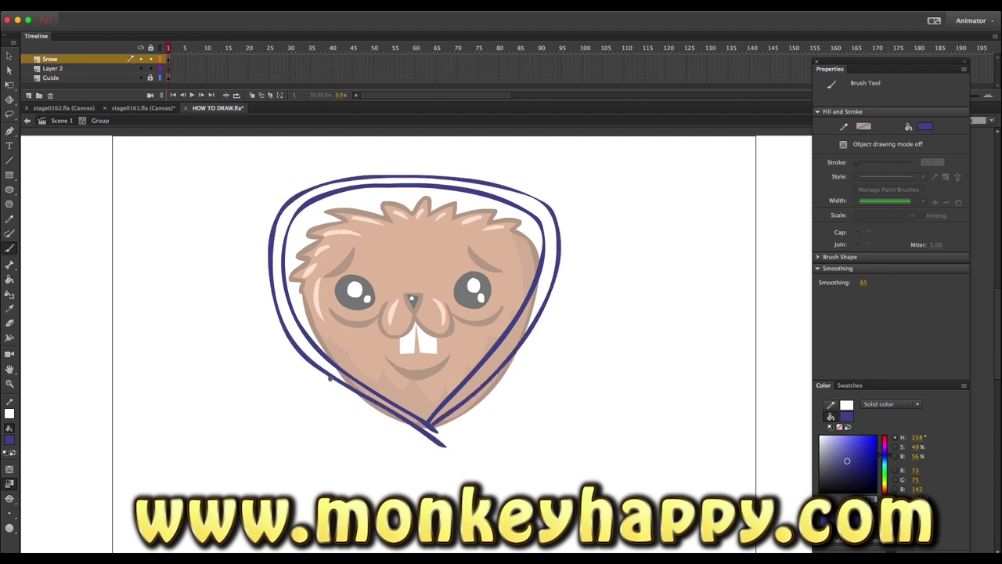
Brush the cloak's outline below the hood, with two overlapping sides and a fold at the right edge.
mouse_move(328, 397)
left_mouse_down()
mouse_move(378, 466)
mouse_move(469, 480)
mouse_move(431, 427)
left_mouse_up()
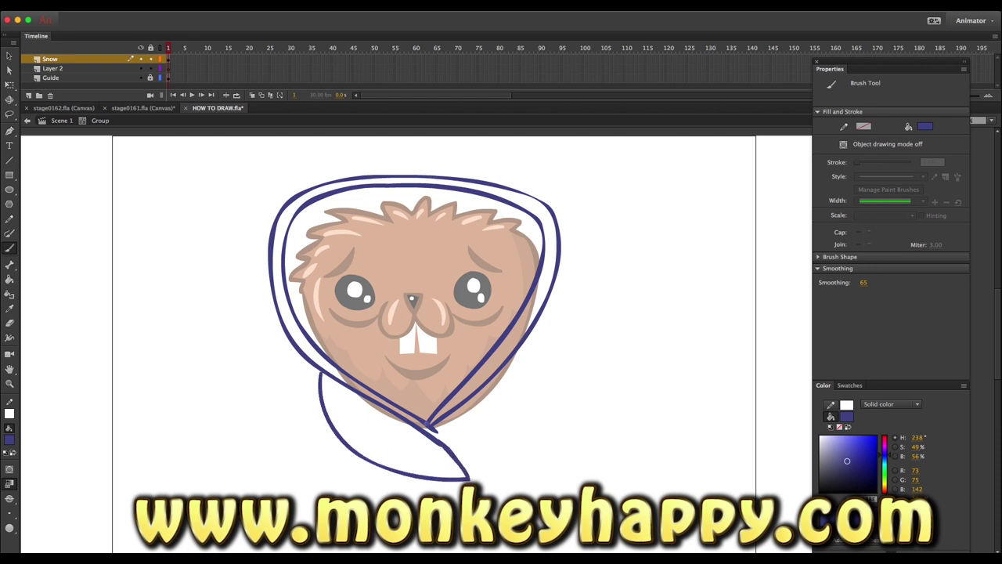
mouse_move(471, 473)
left_mouse_down()
mouse_move(521, 440)
mouse_move(516, 367)
left_mouse_up()
left_click_drag(564, 255, 534, 361)
key("ctrl+z")
left_click_drag(556, 282, 502, 387)
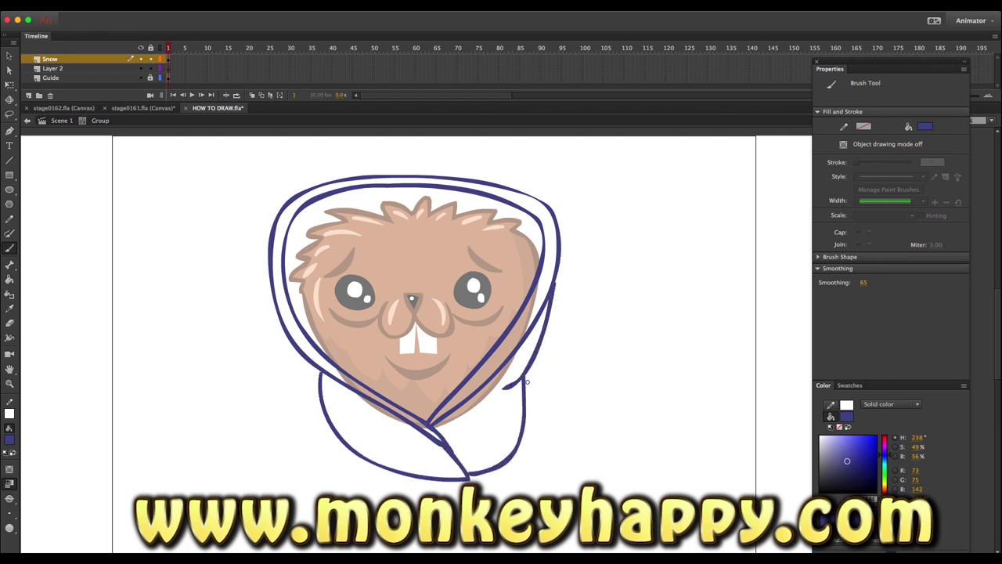
key("v")
key("b")
key("v")
key("b")
Brush a pointed tip on top of the hood and blend its left end into the rim outline.
mouse_move(333, 178)
left_mouse_down()
mouse_move(406, 145)
mouse_move(477, 177)
left_mouse_up()
key("ctrl+z")
scroll(333, 206, "up", 2)
mouse_move(360, 210)
left_mouse_down()
mouse_move(462, 187)
mouse_move(475, 223)
left_mouse_up()
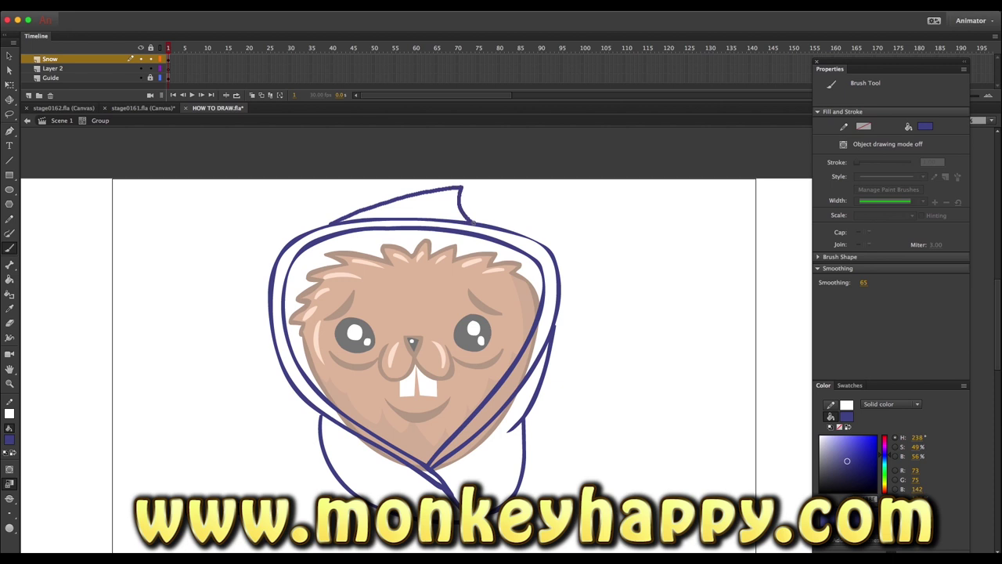
scroll(439, 235, "down", 2)
key("k")
double_click(108, 149)
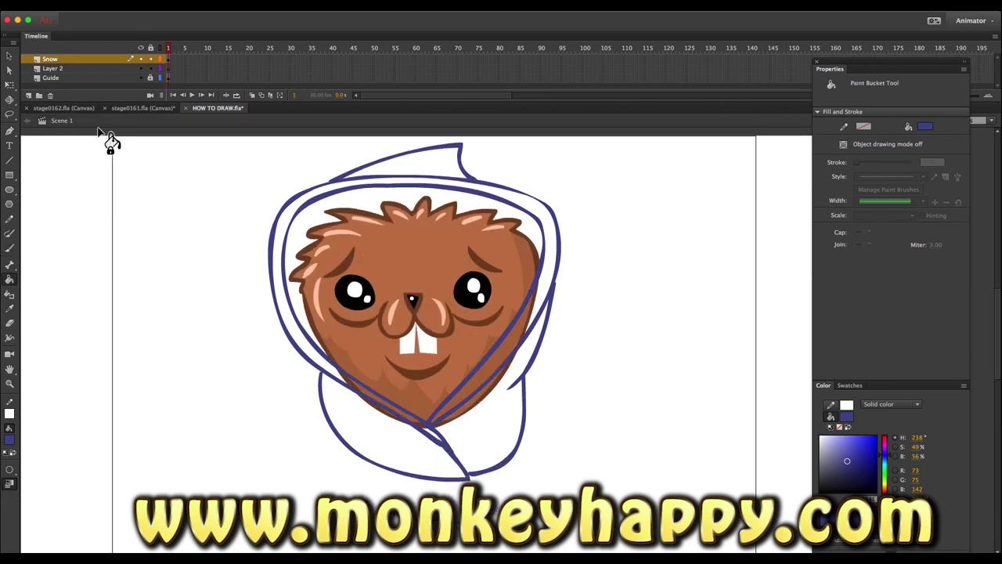
key("v")
double_click(378, 188)
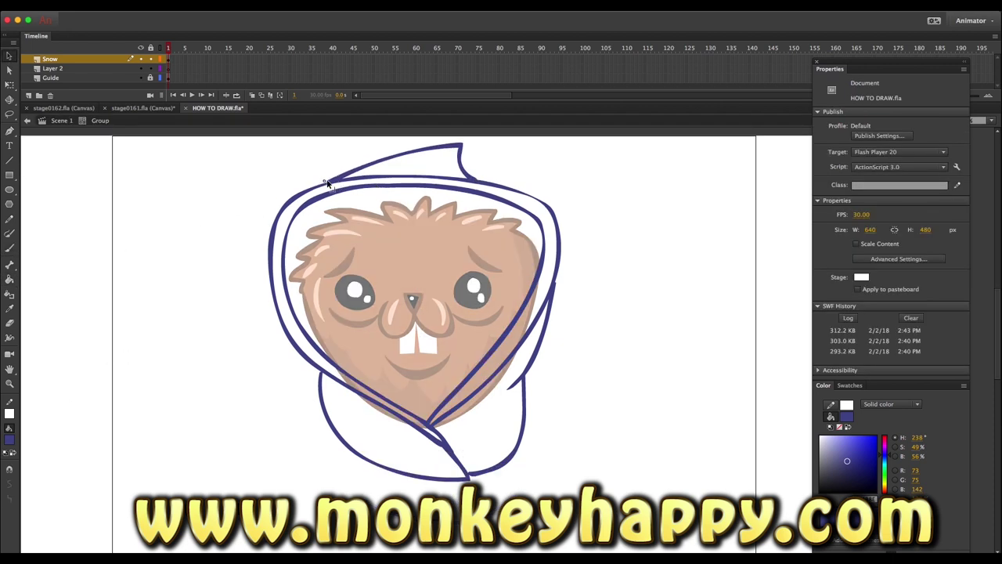
mouse_move(333, 185)
left_mouse_down()
mouse_move(324, 175)
mouse_move(317, 185)
left_mouse_up()
Fill the hood rim light purple (RGB 131, 133, 201) and the cloak and hood tip darker purple (RGB 89, 91, 170).
key("k")
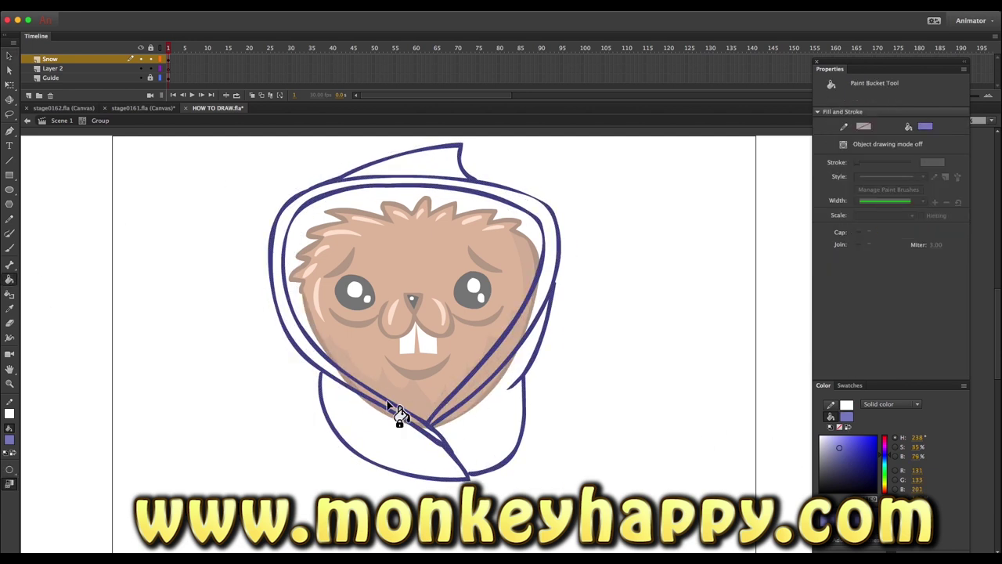
left_click(388, 405)
left_click(846, 454)
left_click(498, 437)
left_click(405, 451)
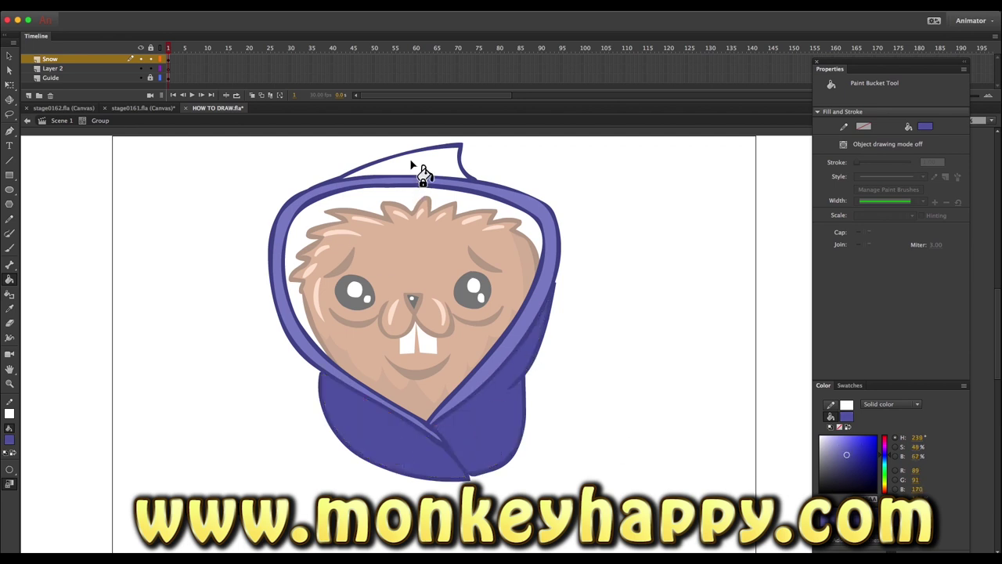
left_click(411, 164)
left_click(11, 55)
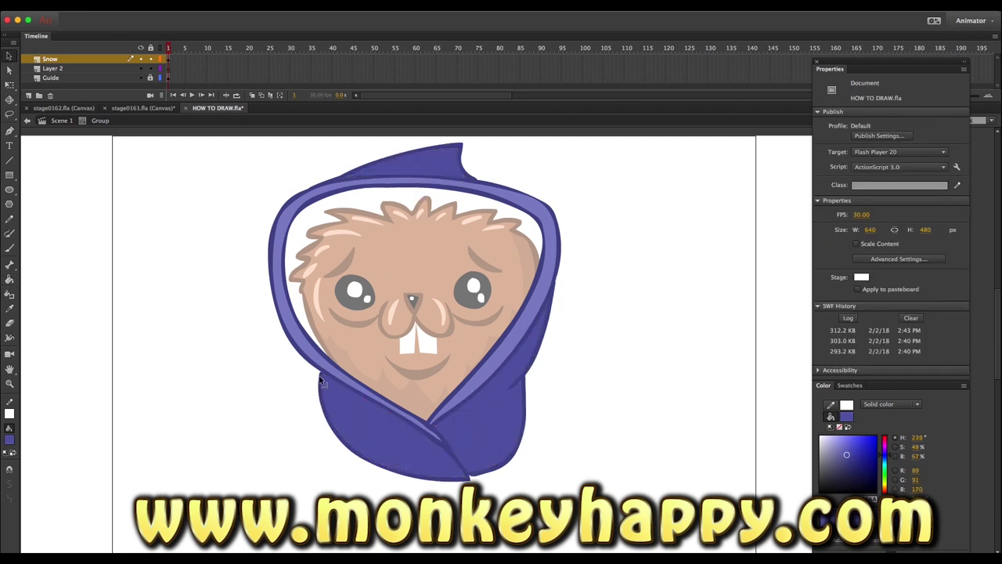
Add a small fold at the cloak's left edge and fill it with the purple sampled from the cloak.
key("b")
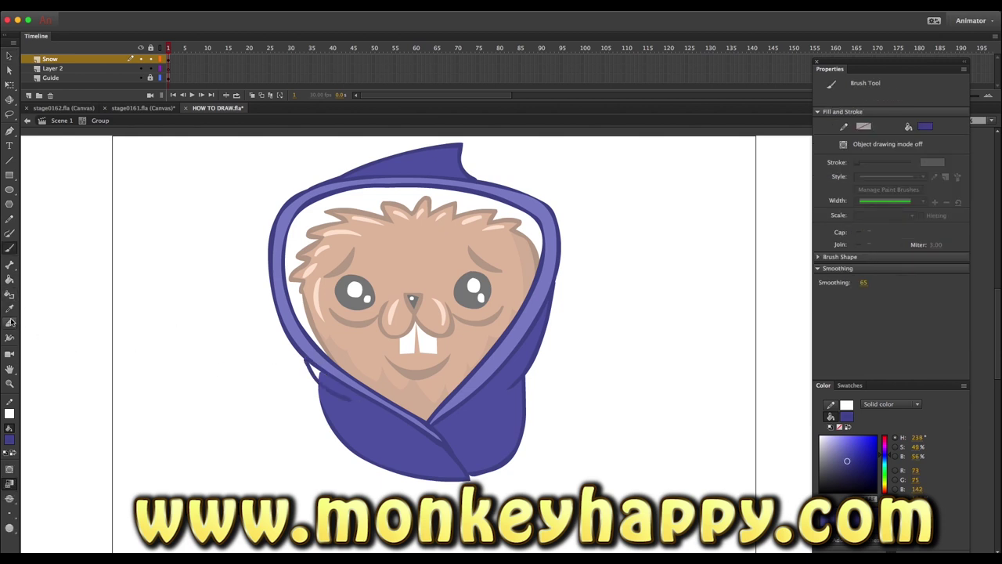
key("v")
key("i")
left_click(352, 444)
Brush the outlines of the small feet and lower folds beneath the cloak, redoing a faulty stroke.
key("b")
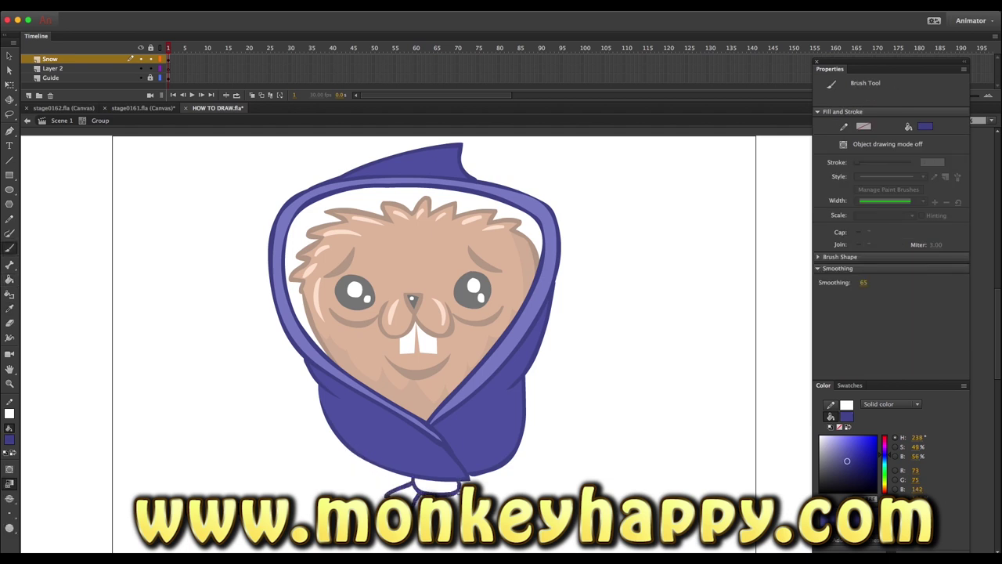
key("ctrl+z")
left_click_drag(358, 457, 404, 486)
left_click_drag(509, 476, 518, 450)
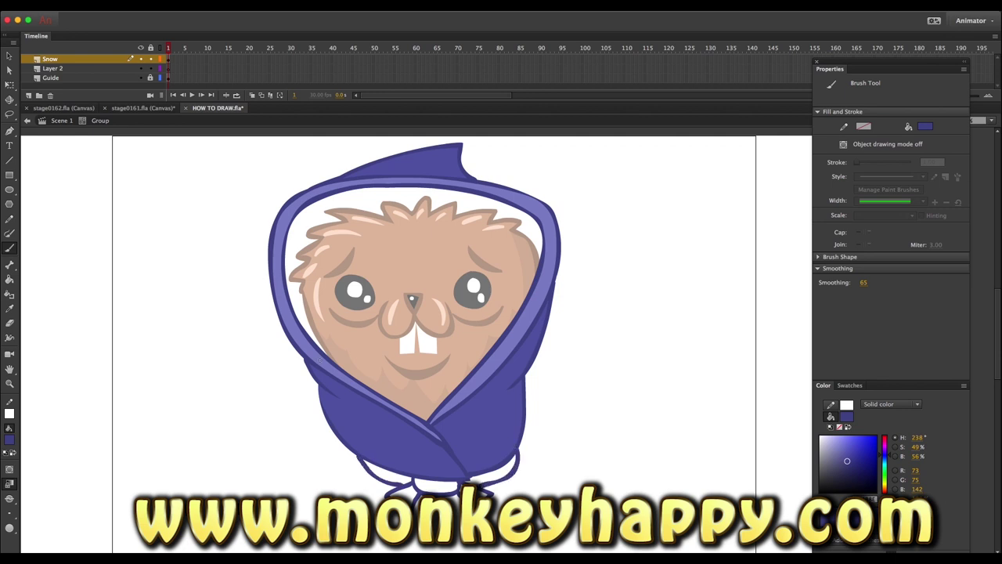
Recolor the cloak outlines to deep navy (RGB 37, 39, 93) and fill the lower folds with dark purple.
left_click(9, 279)
left_click(505, 495)
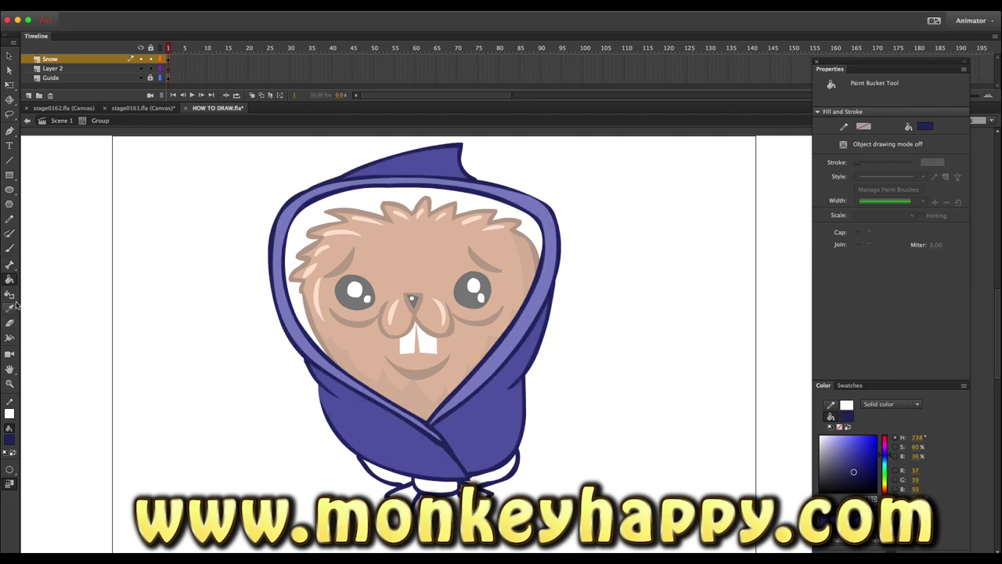
left_click(844, 464)
left_click(436, 486)
key("v")
left_click_drag(266, 429, 580, 540)
left_click(277, 443)
Draw white Pencil boundary lines for a shadow on the cloak along both lower sides of the hood rim.
key("y")
left_click_drag(528, 351, 557, 249)
mouse_move(309, 349)
left_mouse_down()
mouse_move(442, 438)
mouse_move(385, 415)
mouse_move(469, 481)
left_mouse_up()
key("ctrl+z")
key("v")
Fill the shadow areas under the hood rim with black and delete the white boundary lines.
key("k")
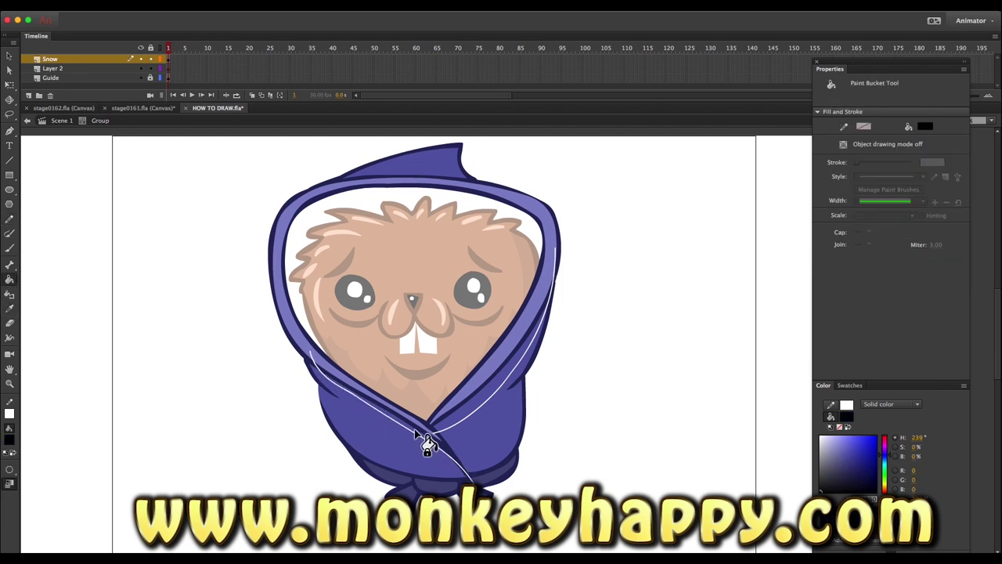
left_click(423, 433)
left_click(447, 423)
key("v")
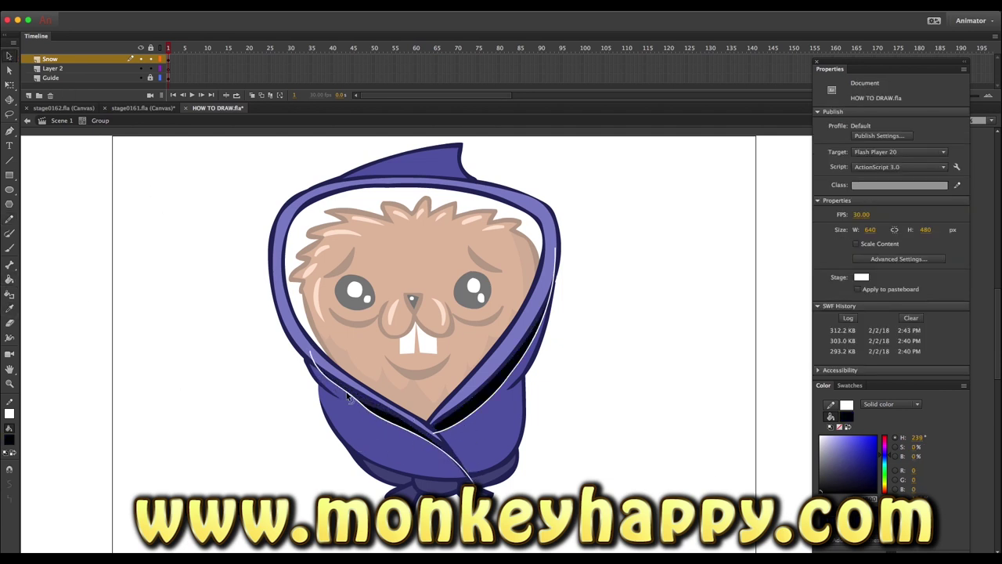
double_click(348, 392)
key("Delete")
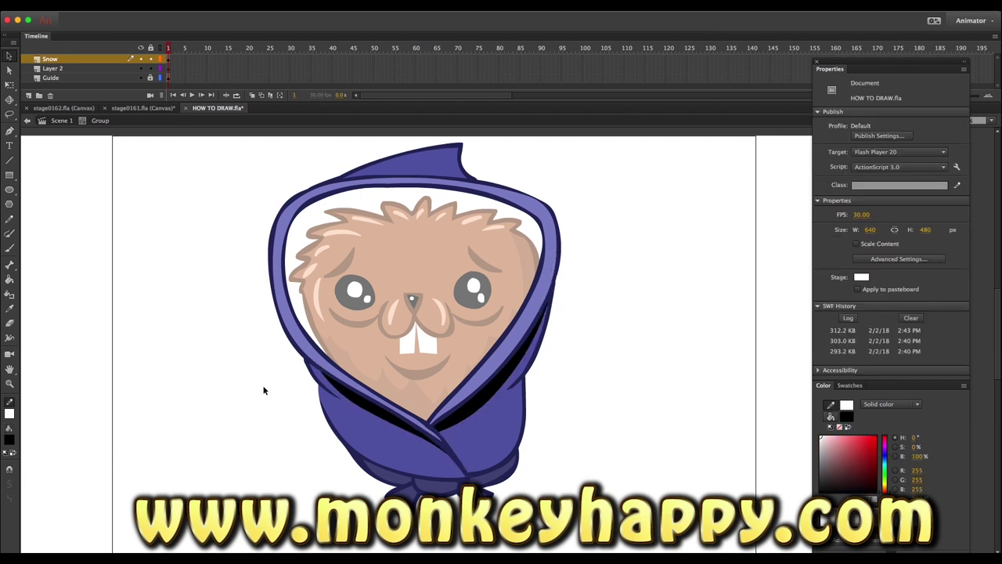
In a nested group, brush white highlights along the hood rim, reshape them thicker, and go back to the cloak group.
key("b")
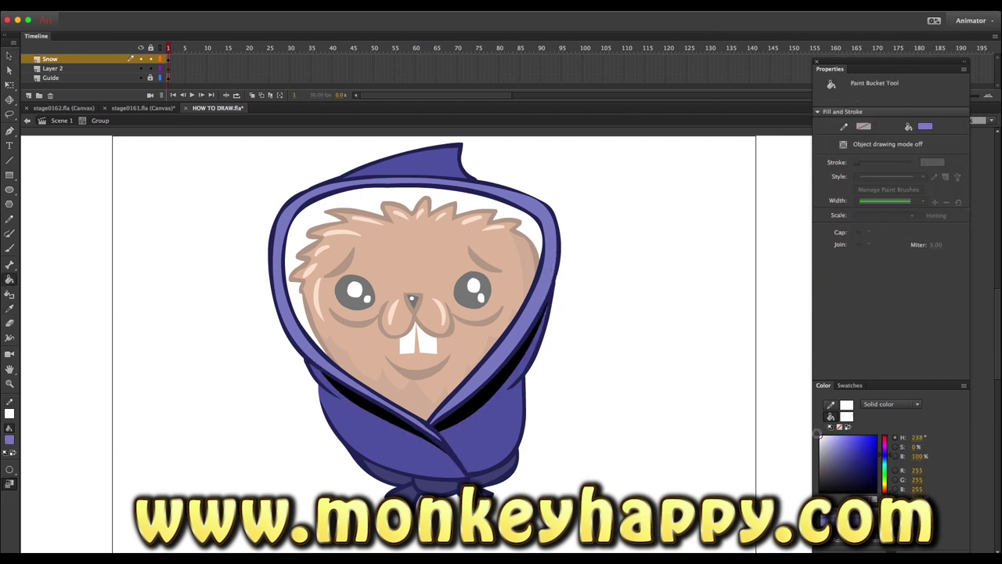
double_click(405, 380)
left_click(13, 513)
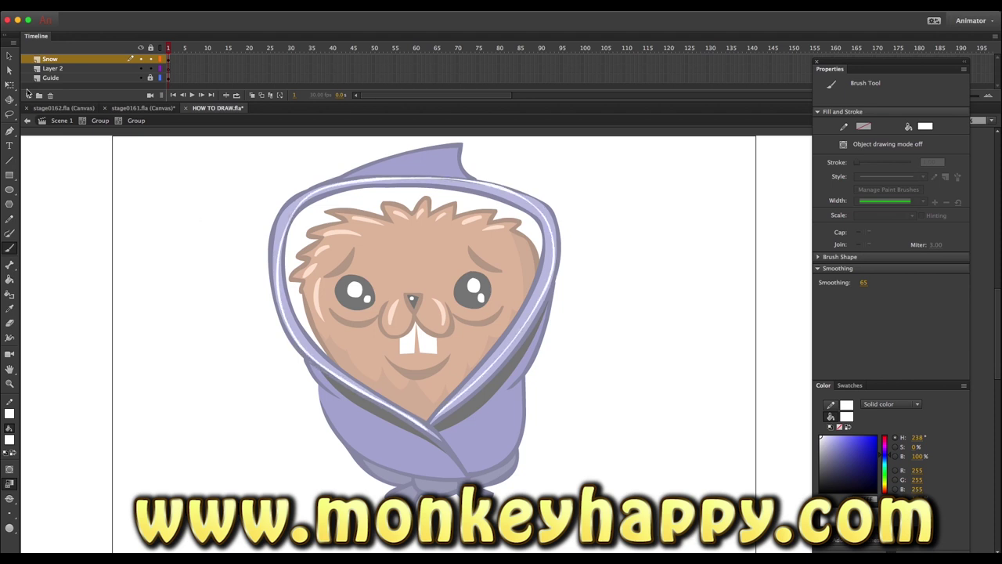
key("v")
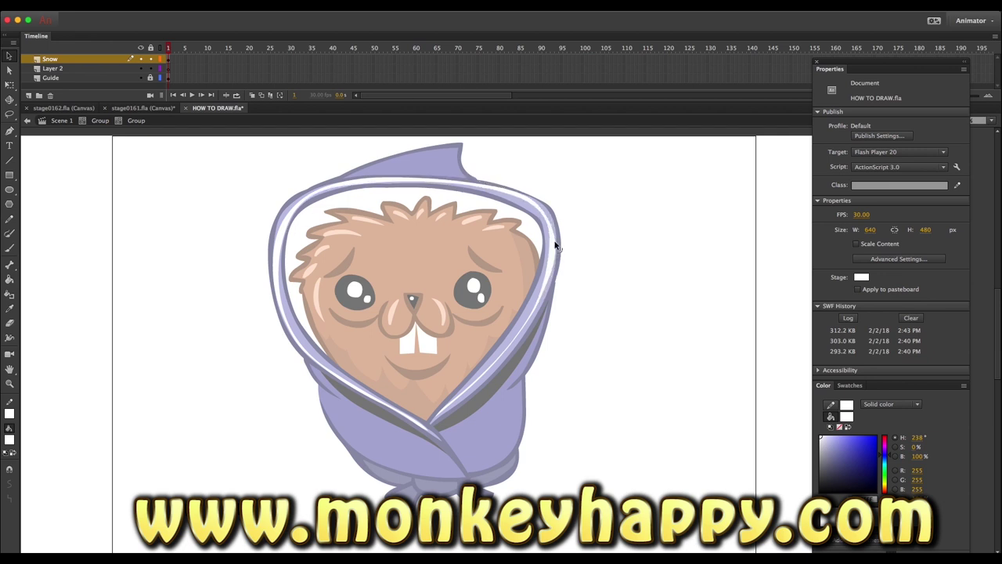
double_click(232, 210)
Brush light lavender highlights (RGB 159, 161, 229) along the cloak's edges and hood tip, and refine their shapes.
key("k")
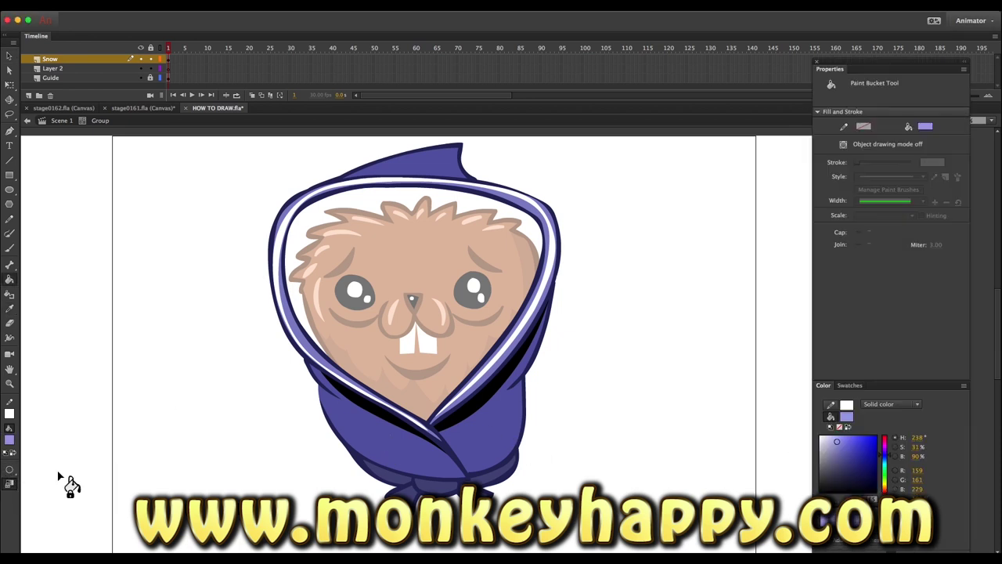
key("b")
left_click(10, 498)
left_click(34, 459)
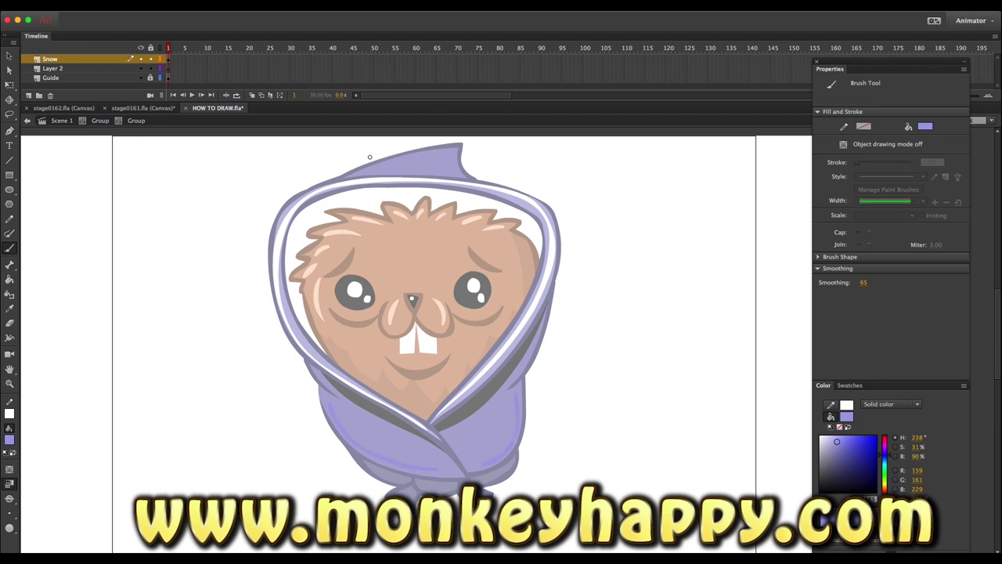
key("v")
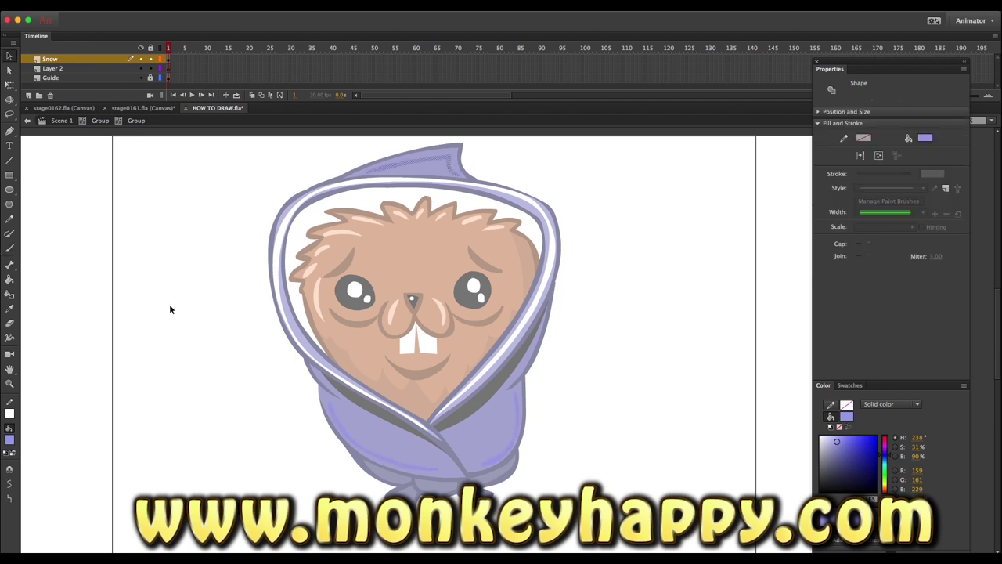
left_click(438, 203)
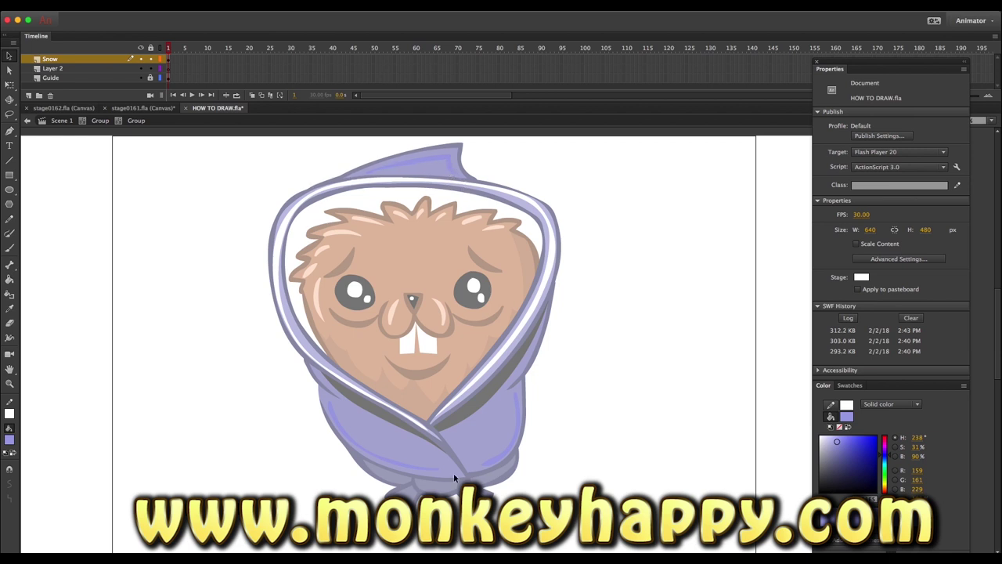
Leave the nested cloak groups and fill the empty gap between the fur and the inside of the hood rim with black.
key("b")
key("v")
left_click(98, 121)
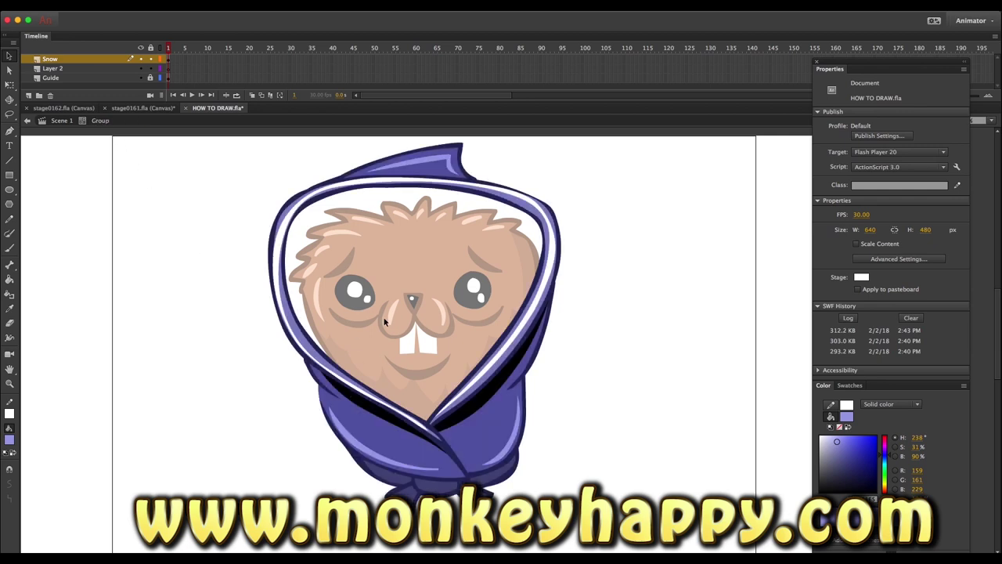
left_click(57, 120)
left_click(393, 299)
key("b")
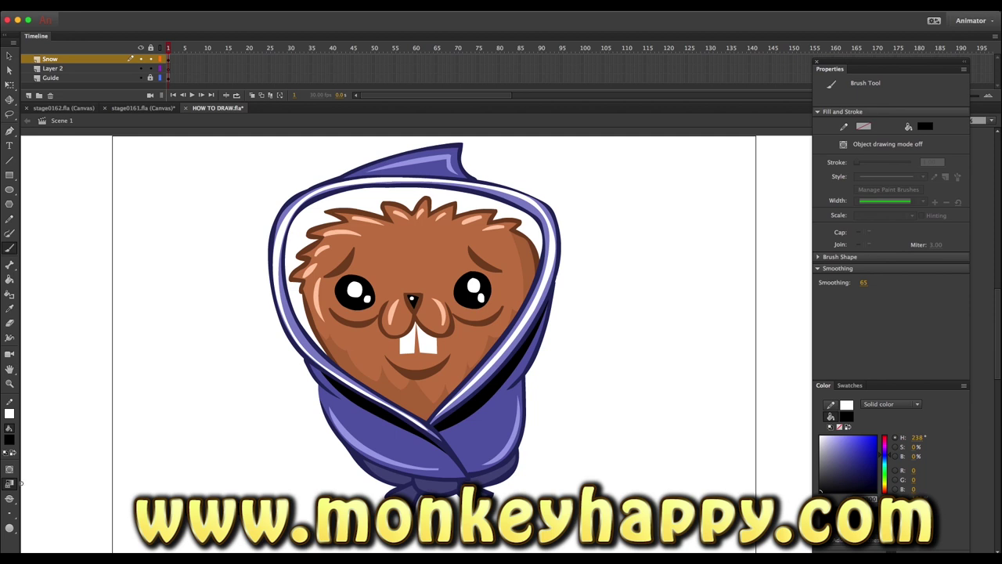
mouse_move(357, 368)
left_mouse_down()
mouse_move(341, 389)
mouse_move(293, 335)
mouse_move(277, 242)
mouse_move(337, 186)
mouse_move(453, 181)
mouse_move(526, 201)
mouse_move(548, 241)
mouse_move(374, 415)
mouse_move(307, 359)
left_mouse_up()
left_click(9, 294)
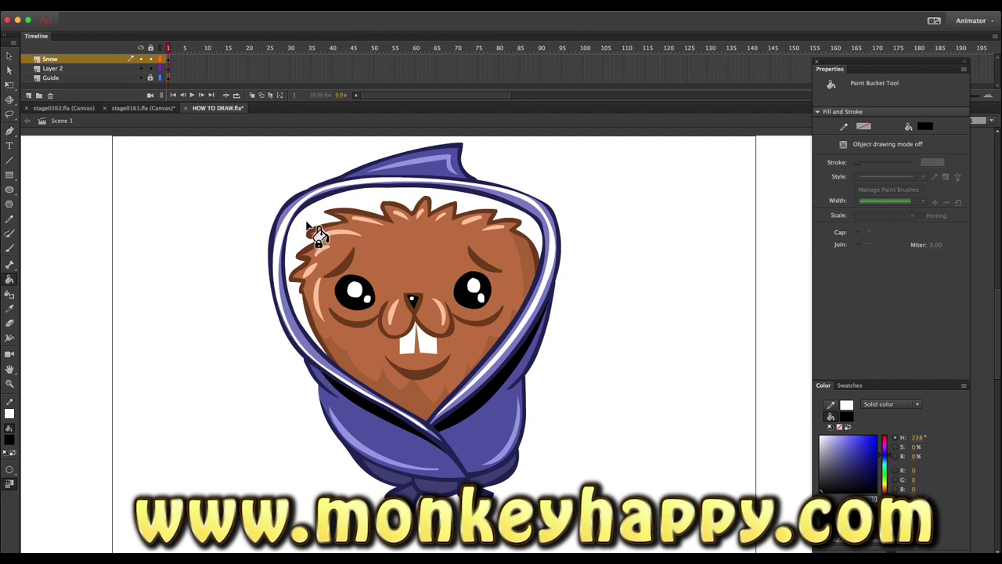
left_click(313, 227)
key("v")
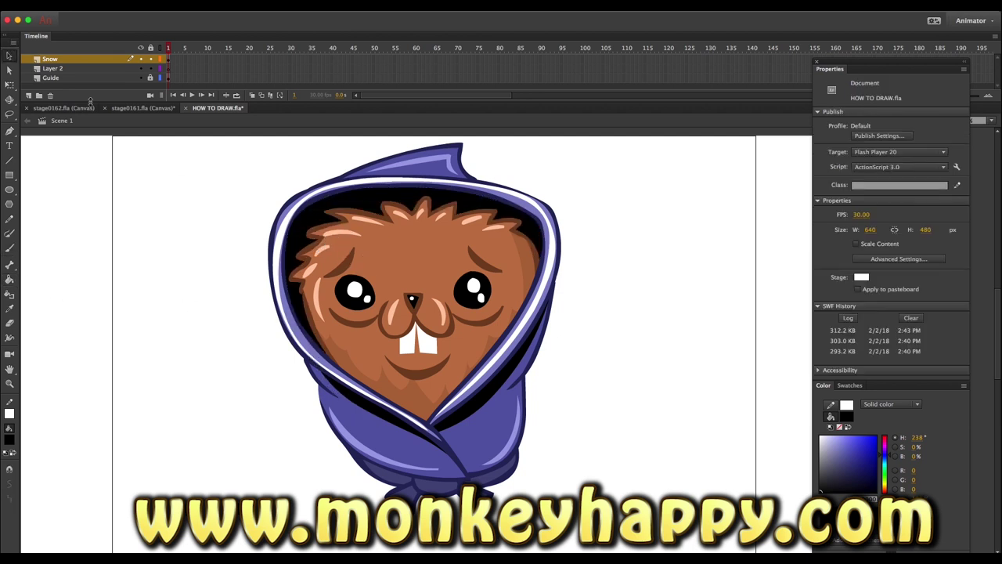
In the belt's nested group, brush lavender highlights (RGB 163, 166, 229) on the belt, knot and both bow ends, and refine their shapes.
left_click(451, 358)
left_click(321, 428)
left_click(308, 370)
left_click(575, 414)
left_click(422, 410)
double_click(422, 410)
key("i")
left_click(415, 498)
left_click(835, 442)
double_click(379, 472)
key("b")
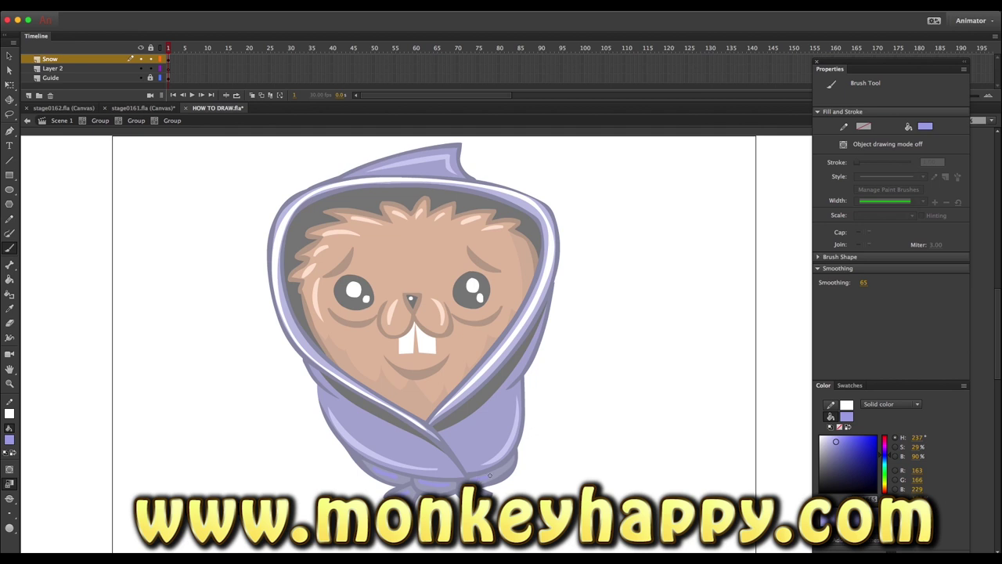
left_click(9, 383)
left_click(454, 474)
left_click(8, 53)
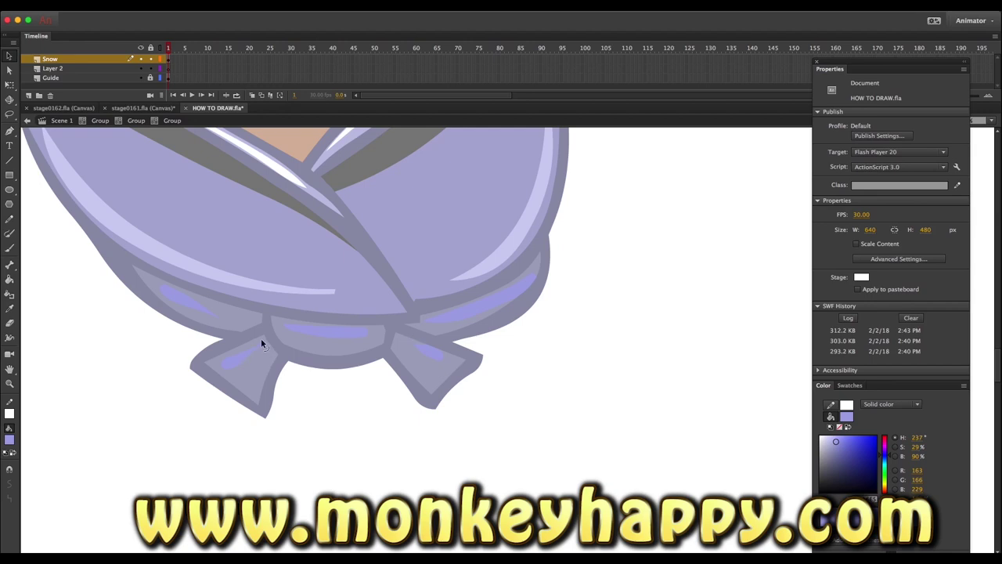
left_click(100, 121)
Convert the whole character into a symbol named hamster bod and open it for editing.
double_click(9, 356)
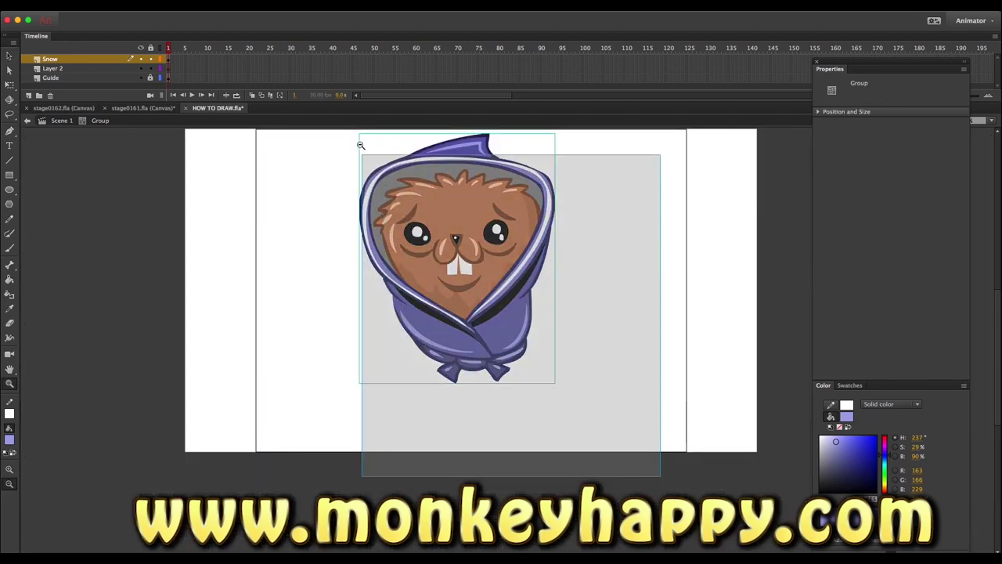
double_click(265, 251)
key("super+b")
left_click(191, 3)
key("Escape")
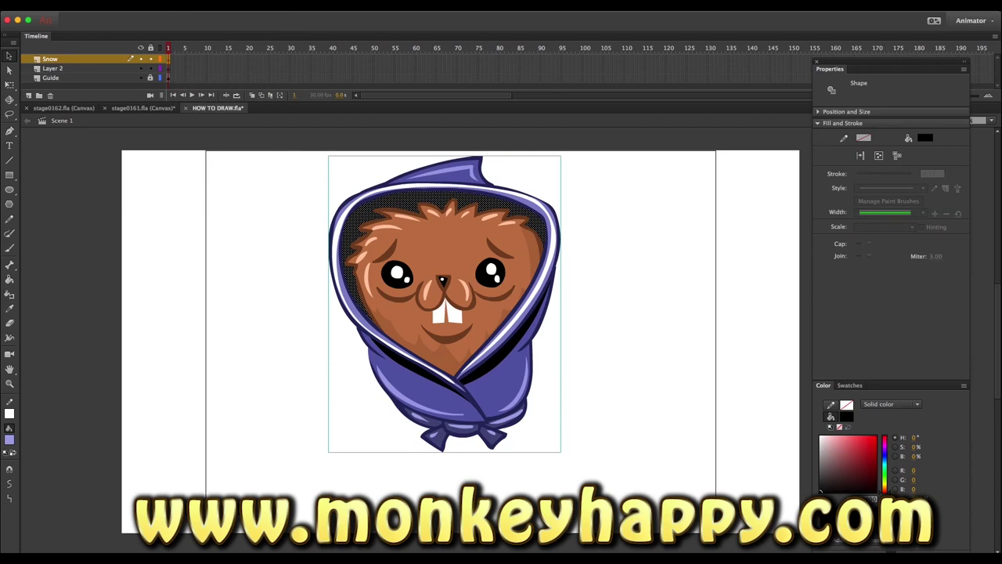
key("super+z")
left_click(9, 383)
left_click_drag(306, 258, 799, 529)
left_click(8, 57)
double_click(285, 365)
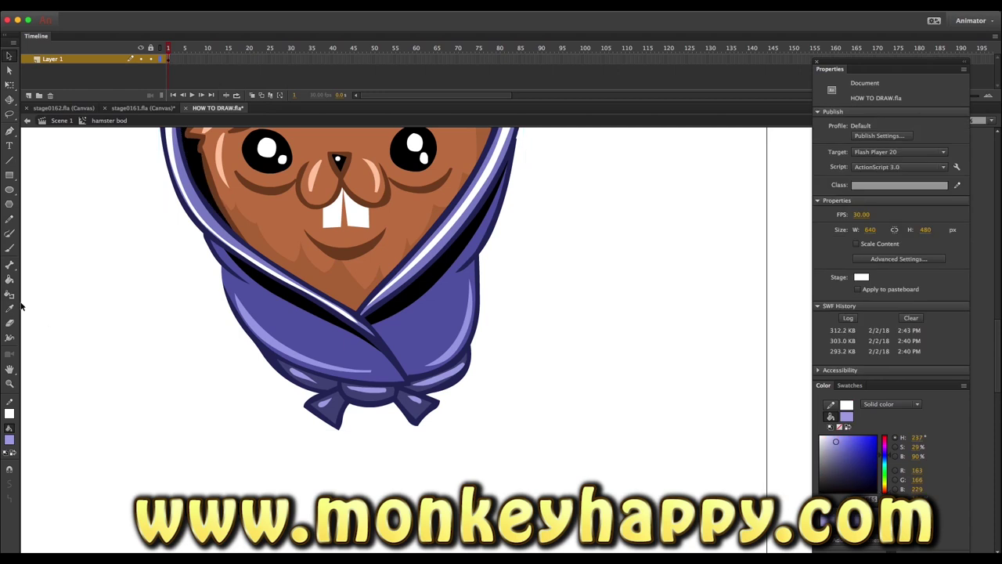
Brush a dark outline for the cloak's split skirt behind the belt and bow, and fill it with purple (RGB 89, 91, 170).
left_click(8, 311)
left_click(273, 373)
key("ctrl+a")
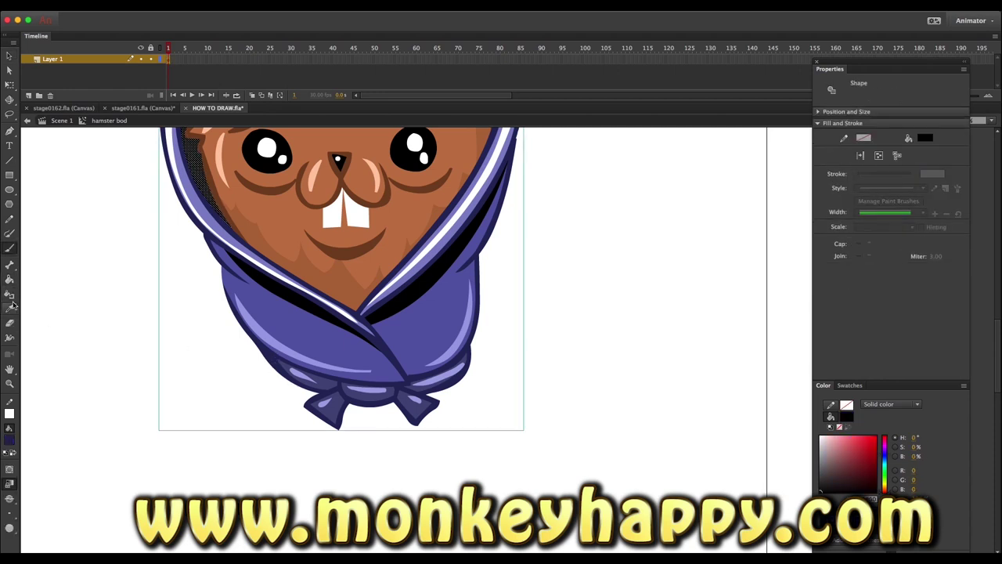
key("b")
mouse_move(270, 361)
left_mouse_down()
mouse_move(327, 429)
mouse_move(376, 407)
mouse_move(390, 431)
mouse_move(482, 401)
mouse_move(465, 364)
mouse_move(429, 377)
mouse_move(281, 365)
left_mouse_up()
left_click(7, 311)
left_click(327, 359)
left_click(328, 362)
key("ctrl+a")
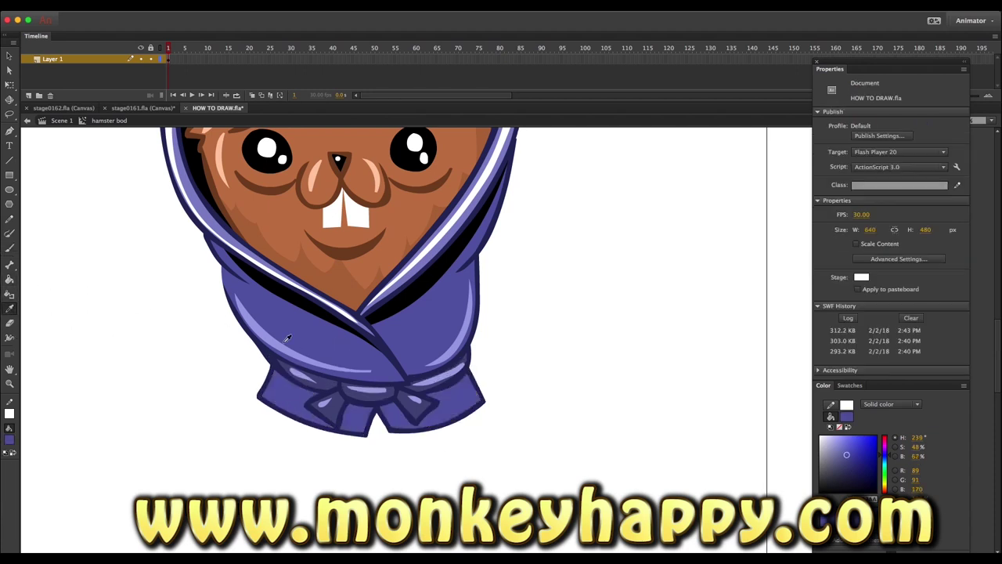
Brush lavender highlights (RGB 159, 161, 229) on the skirt's two outer corners, shape them, and return to the main scene.
key("ctrl+g")
key("b")
key("v")
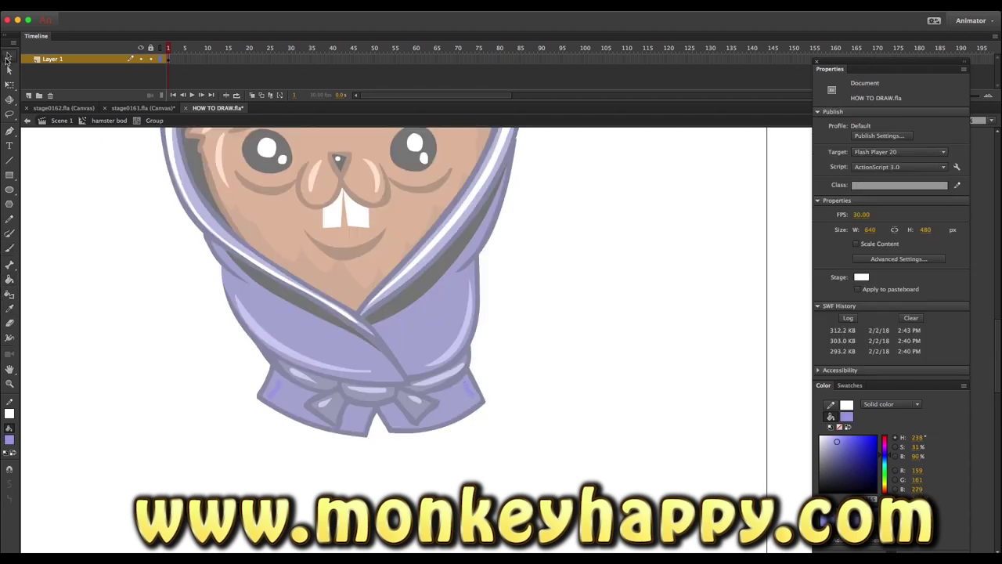
key("Escape")
left_click(109, 120)
left_click(61, 120)
Brush a dark navy outline (RGB 37, 39, 92) of a boot with a scalloped cuff and sole under the skirt's left half.
key("i")
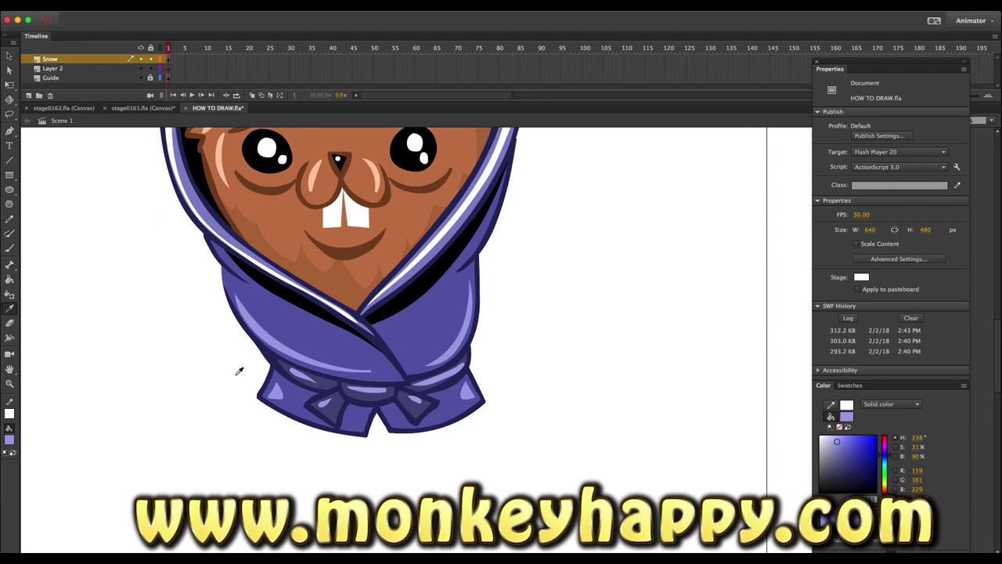
left_click(274, 354)
key("b")
mouse_move(301, 437)
left_mouse_down()
mouse_move(292, 459)
mouse_move(332, 463)
mouse_move(344, 452)
mouse_move(301, 463)
mouse_move(313, 501)
left_mouse_up()
mouse_move(341, 464)
left_mouse_down()
mouse_move(354, 493)
mouse_move(345, 476)
left_mouse_up()
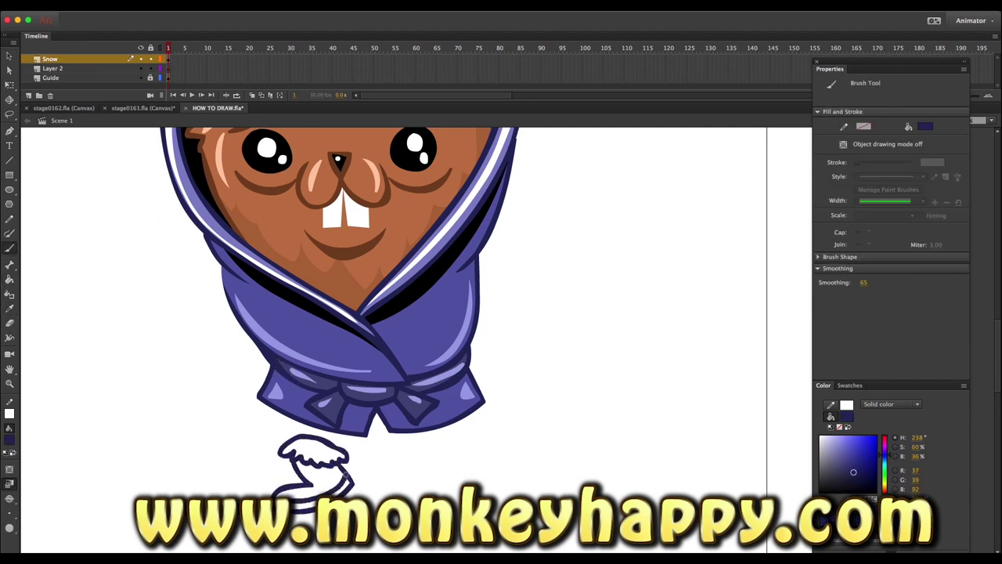
left_click_drag(301, 469, 334, 476)
Fill the boot's body with dark purple (RGB 80, 83, 152) and its cuff and sole with lighter purple (RGB 136, 139, 212).
key("i")
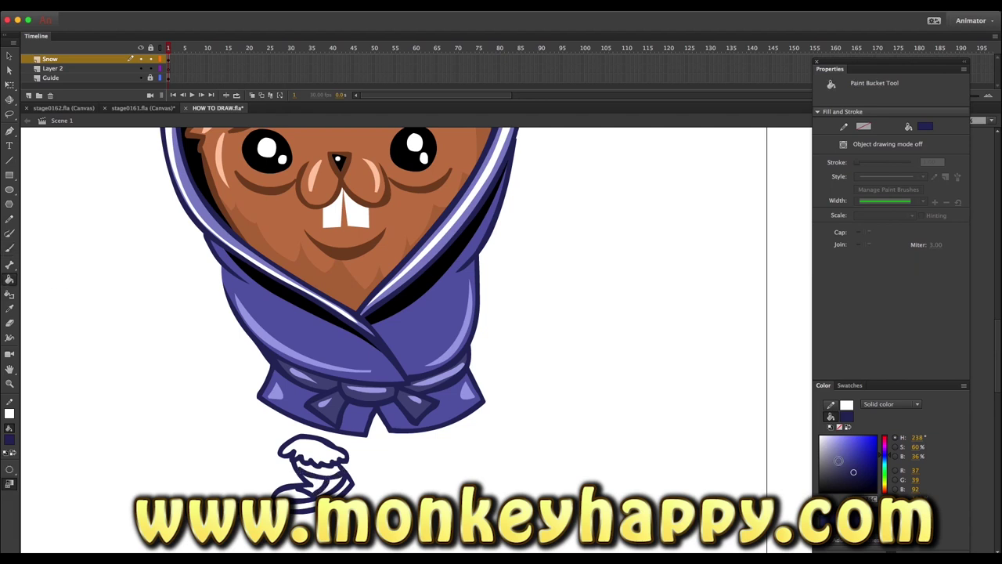
left_click(423, 352)
left_click(321, 486)
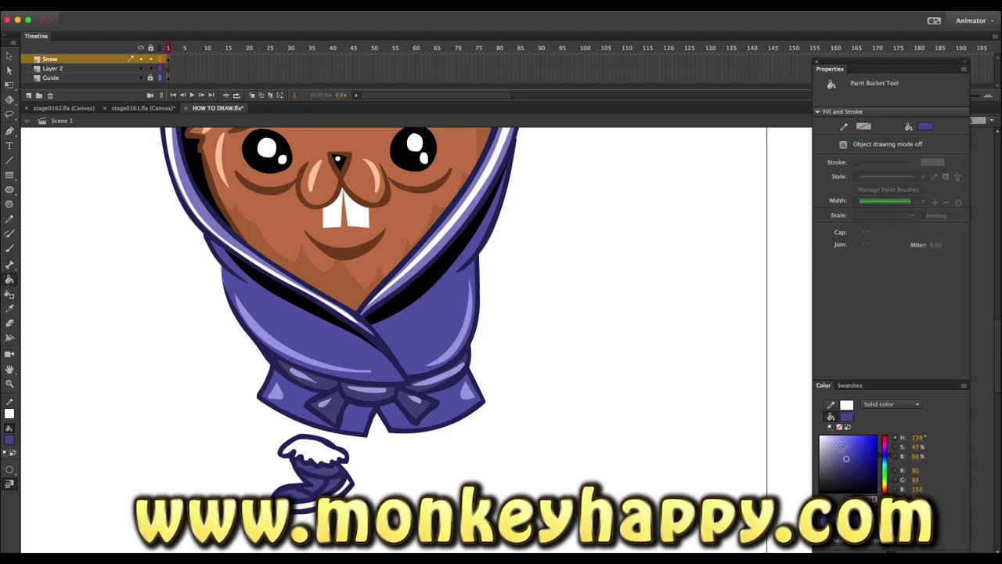
left_click(313, 453)
left_click(304, 505)
Open the boot's group and brush light purple highlights (RGB 136, 139, 212) on the toe, instep and ankle.
key("z")
left_click_drag(150, 375, 587, 551)
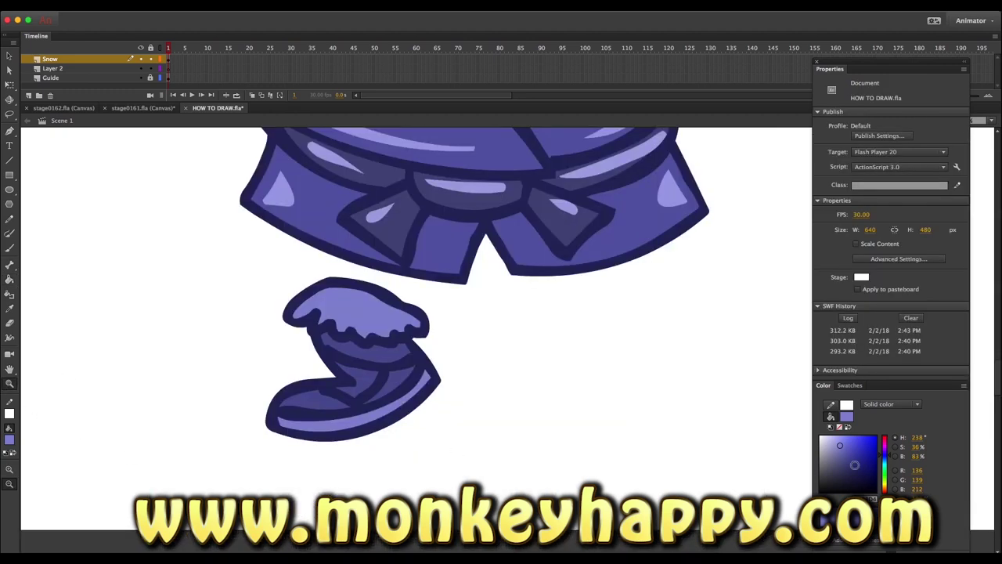
key("b")
double_click(321, 392)
mouse_move(291, 402)
left_mouse_down()
mouse_move(325, 397)
mouse_move(347, 375)
left_mouse_up()
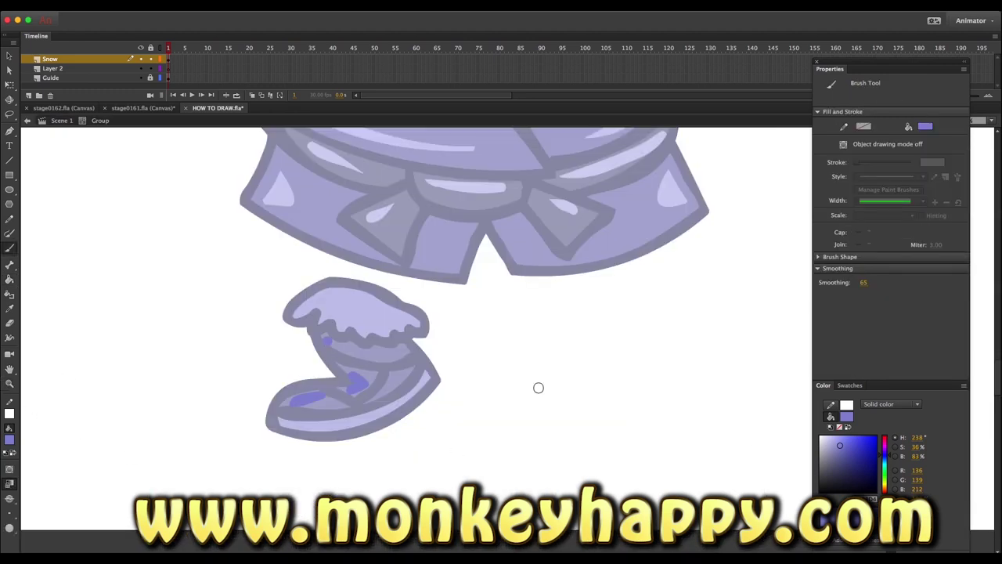
Brush pale highlights (RGB 231, 232, 255) on the boot's cuff scallops and along the sole, and refine the highlight shapes.
left_click(414, 422, "alt")
left_click(9, 483)
left_click(36, 438)
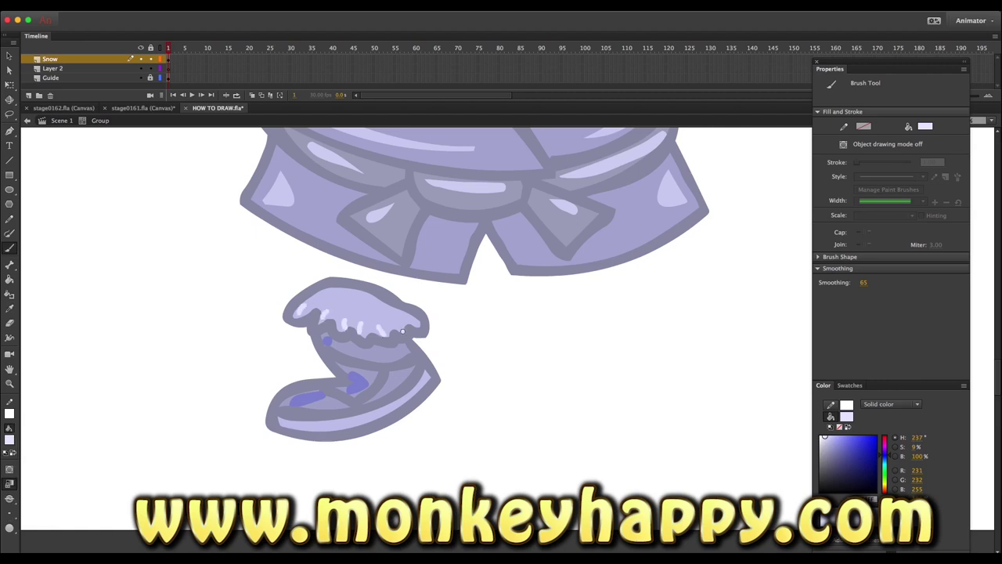
mouse_move(290, 425)
left_mouse_down()
mouse_move(372, 413)
mouse_move(429, 374)
left_mouse_up()
key("v")
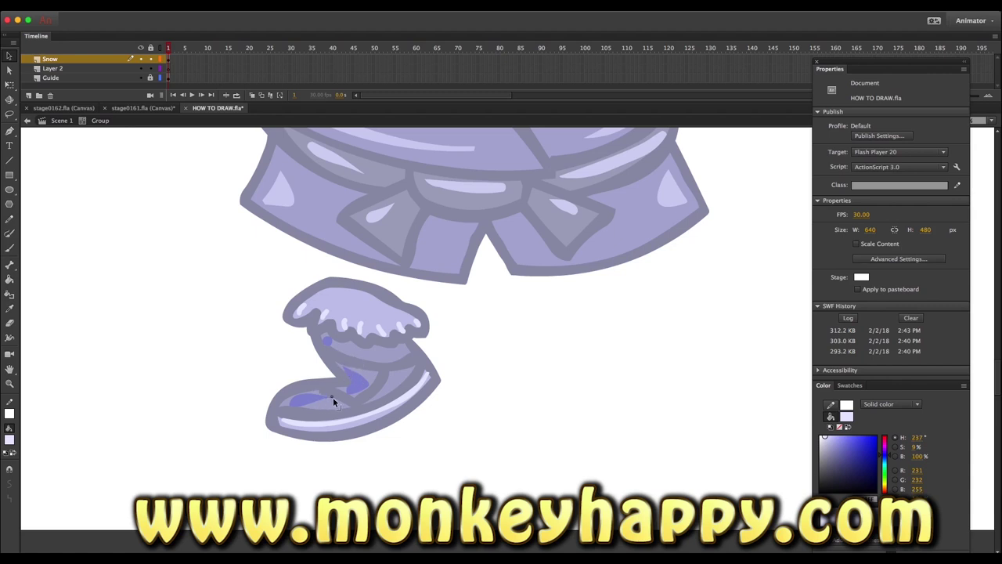
Leave the group and convert the complete boot into a movie clip named shoe.
double_click(257, 240)
left_click_drag(224, 261, 522, 501)
left_click(192, 5)
left_click(224, 29)
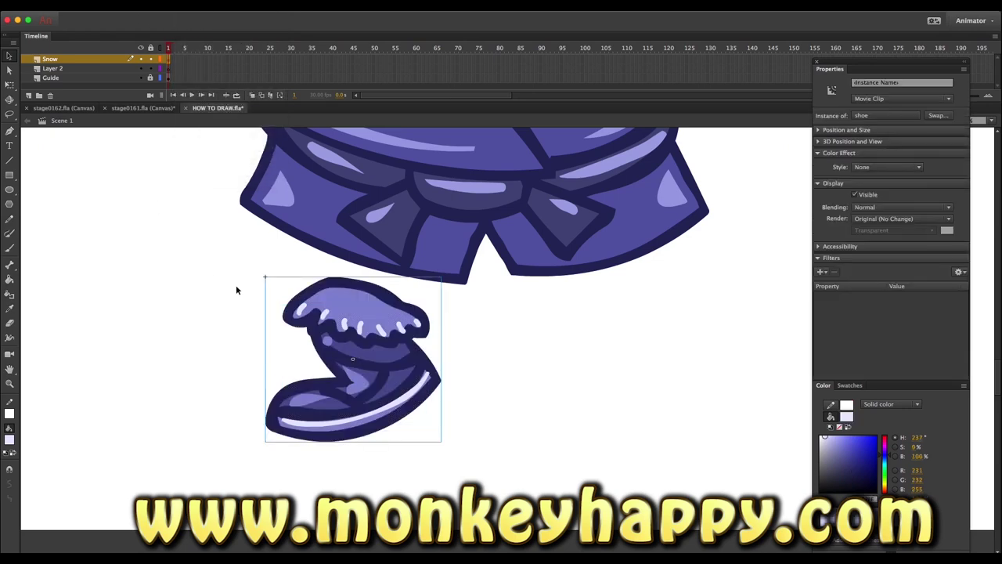
Rotate the shoe slightly clockwise under the left half of the skirt.
key("z")
left_click(646, 421, "alt")
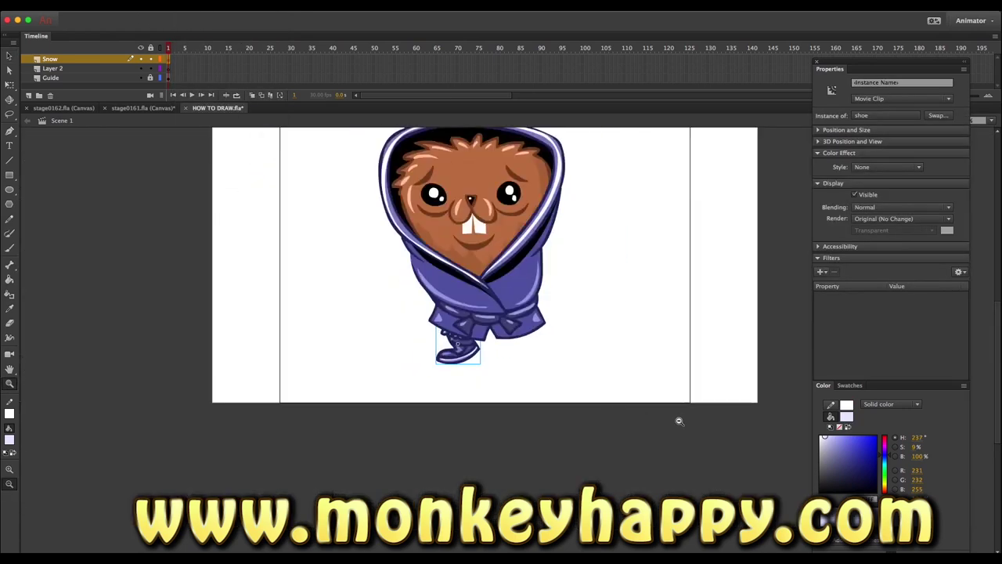
key("ctrl+equal")
key("q")
left_click_drag(390, 479, 382, 486)
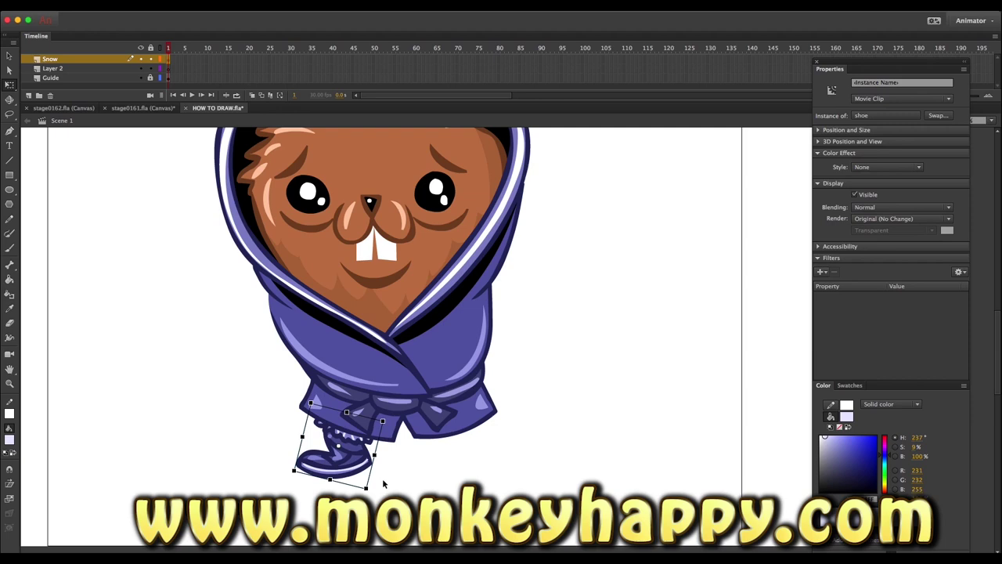
Paste a second shoe, flip it horizontally, and place it beneath the right half of the skirt.
key("z")
left_click(655, 456, "alt")
key("ctrl+equal")
key("v")
key("ctrl+v")
left_click_drag(507, 342, 448, 440)
left_click(192, 6)
mouse_move(212, 133)
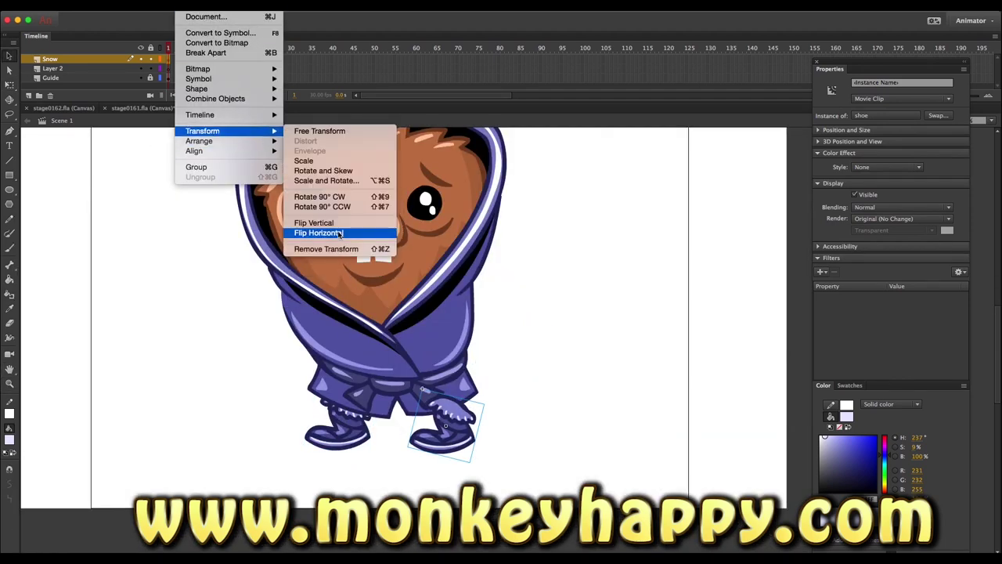
left_click(333, 233)
left_click_drag(298, 395, 469, 458)
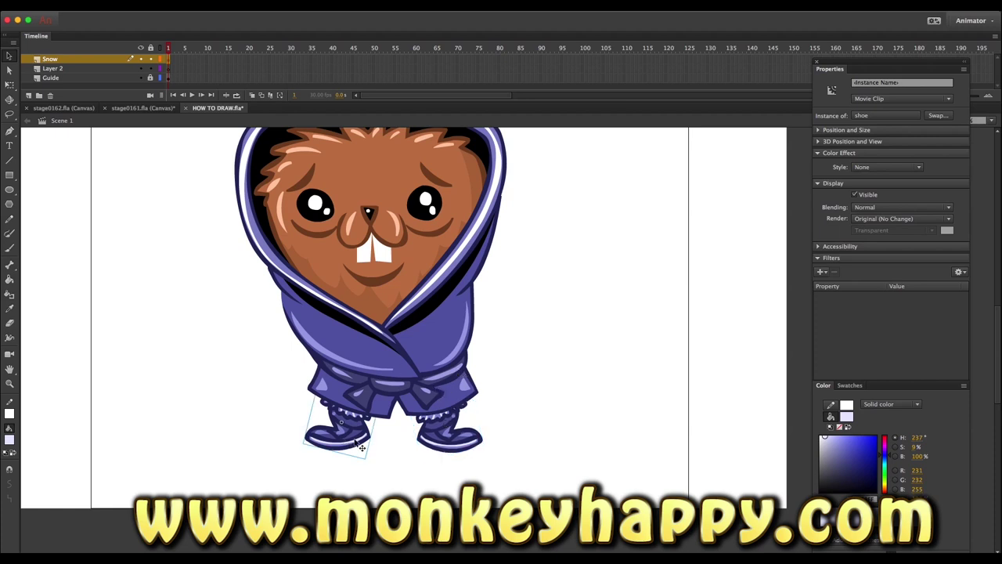
Fine-tune the positions of both shoes so that they stand slightly farther apart.
key("q")
left_click(479, 390)
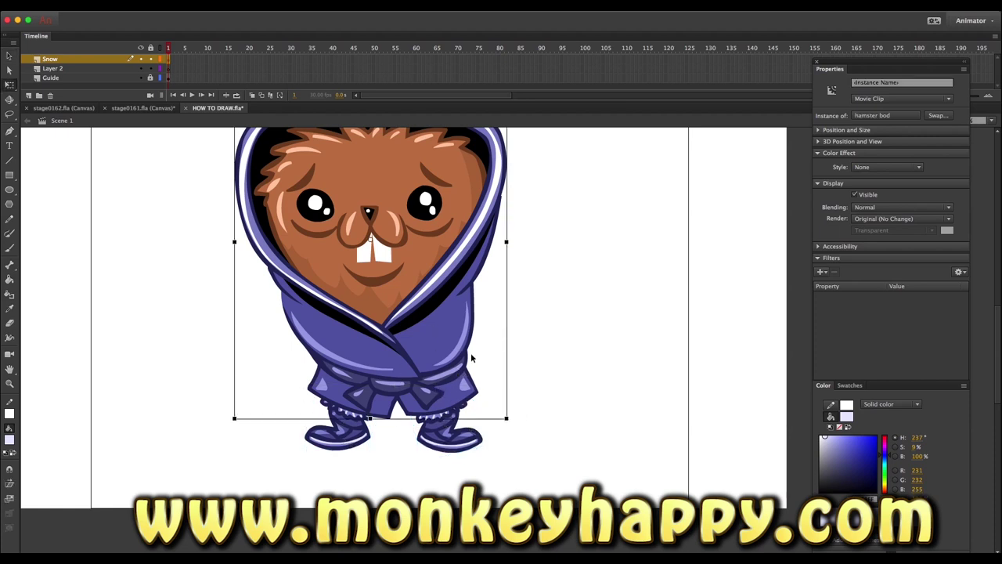
left_click(451, 443)
left_click_drag(451, 443, 453, 443)
left_click(337, 430)
left_click(453, 439)
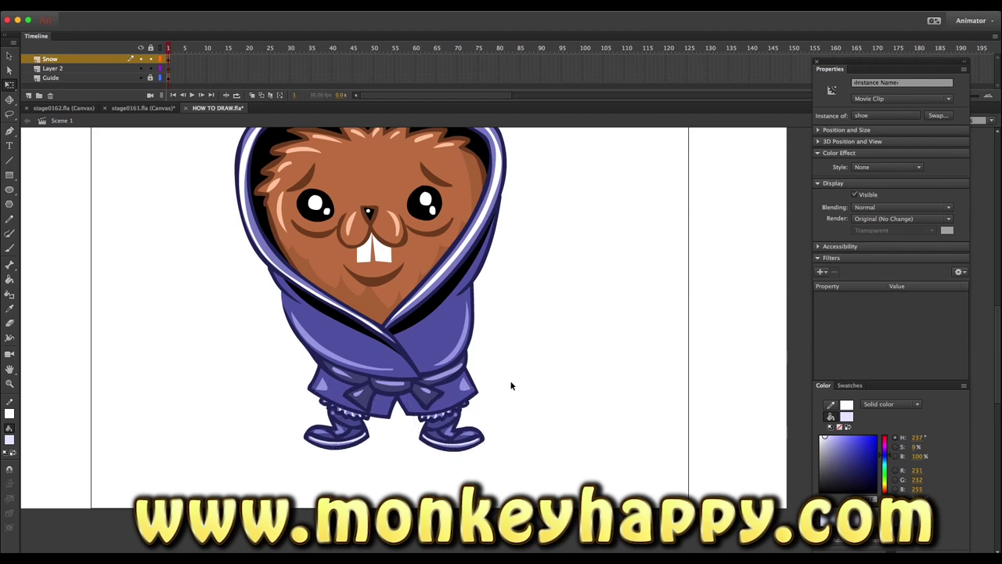
left_click(515, 386)
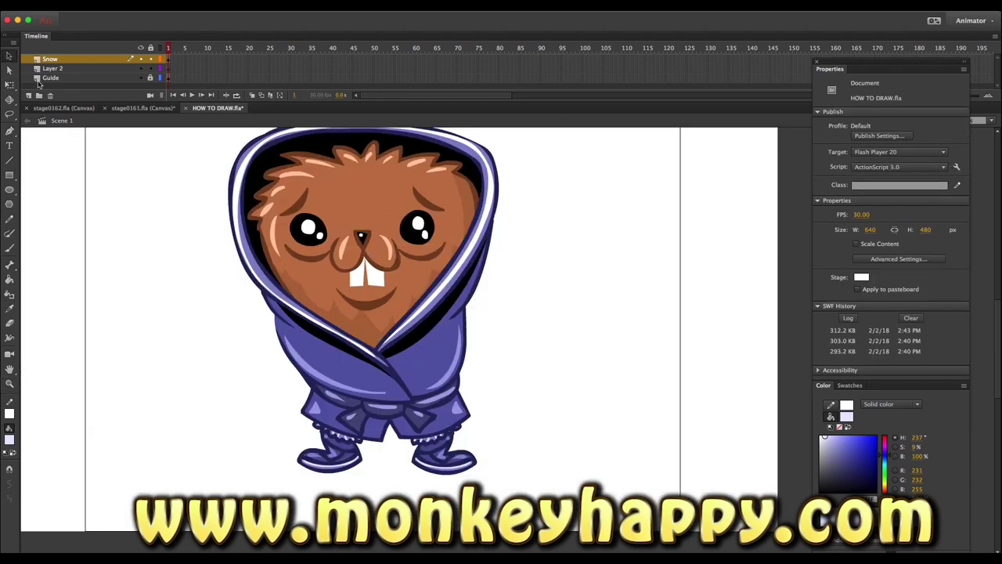
Draw a wide black oval behind the shoes as a ground shadow and make it semi-transparent.
key("o")
left_click(822, 491)
left_click_drag(274, 441, 497, 495)
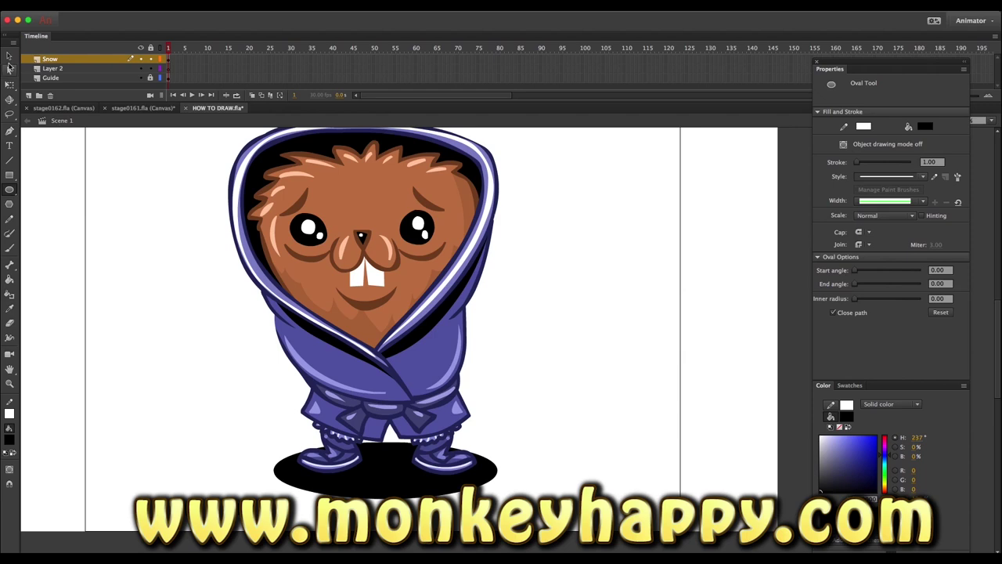
left_click(8, 56)
key("ctrl+a")
Convert the ground shadow to a bitmap and scale it down slightly about its centre.
right_click(377, 492)
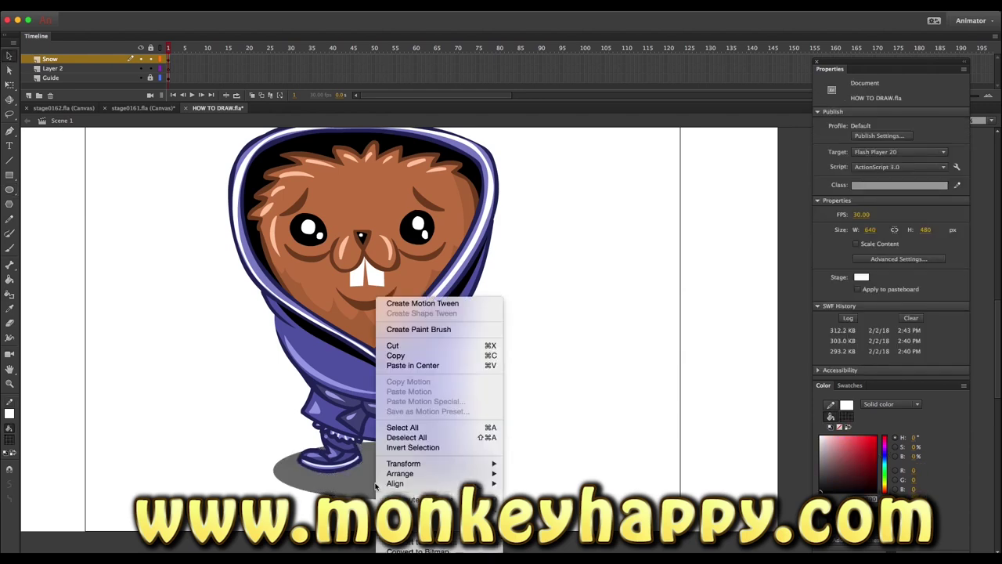
left_click(481, 490)
key("q")
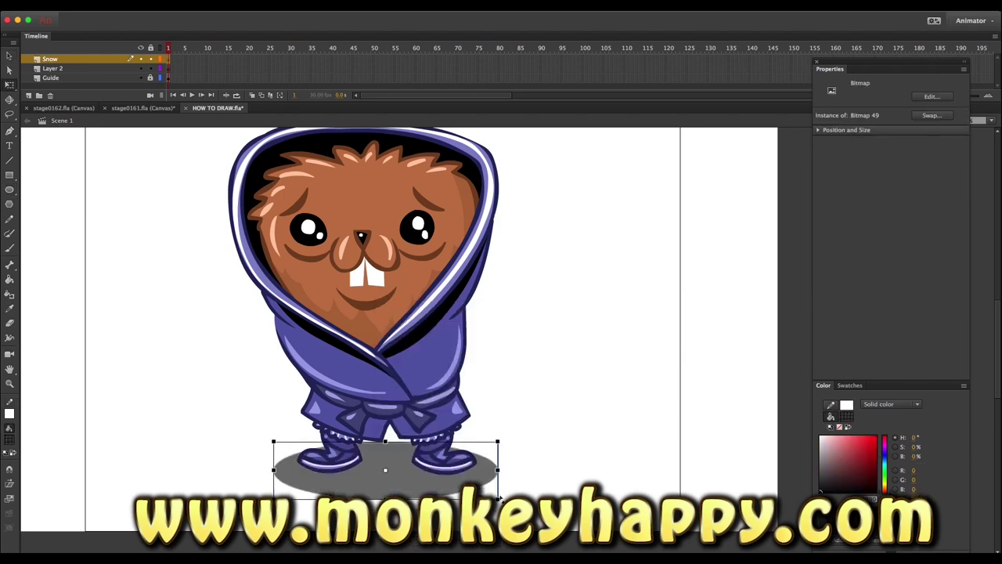
left_click_drag(497, 498, 484, 494)
left_click(485, 369)
Brush a dark navy outline (RGB 37, 39, 92) of a hanging sleeve with a cuff on the cloak's right side.
key("i")
left_click(467, 307)
mouse_move(466, 310)
left_mouse_down()
mouse_move(499, 356)
mouse_move(465, 373)
mouse_move(509, 385)
mouse_move(468, 313)
left_mouse_up()
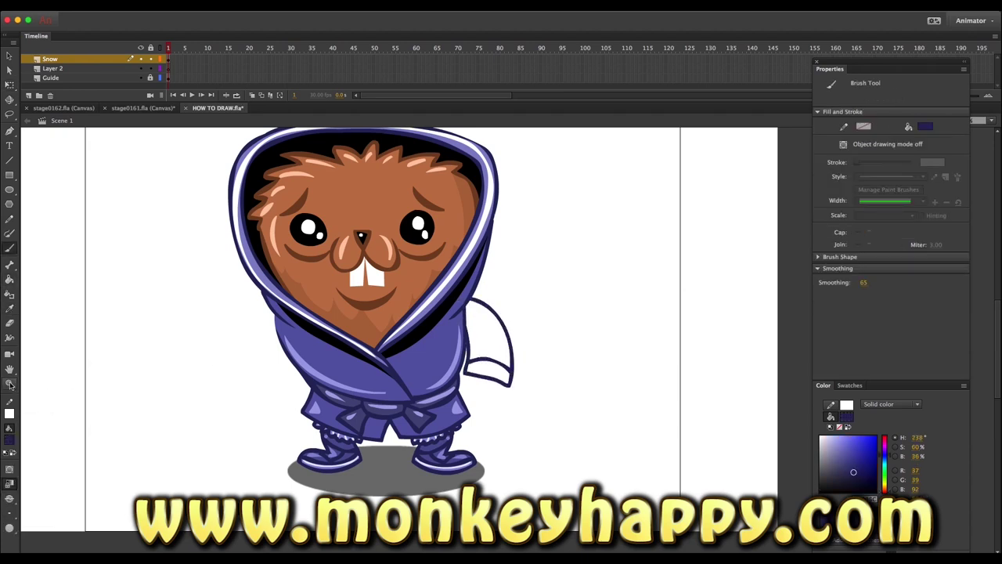
Fill the sleeve with the cloak's purple and its cuff with lighter purple (RGB 117, 119, 201).
double_click(10, 384)
key("k")
left_click(490, 344)
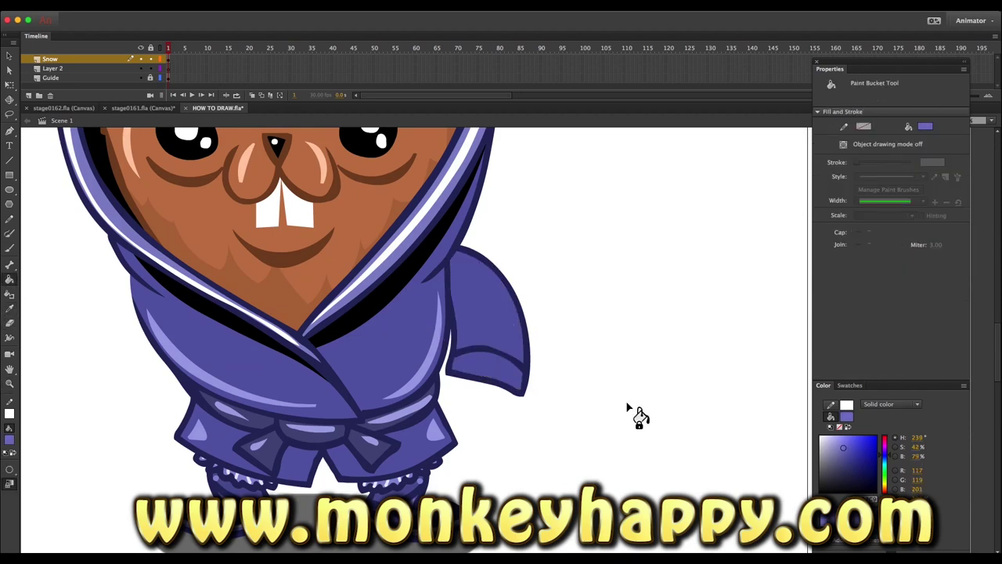
left_click(474, 324, "ctrl")
double_click(475, 352, "ctrl")
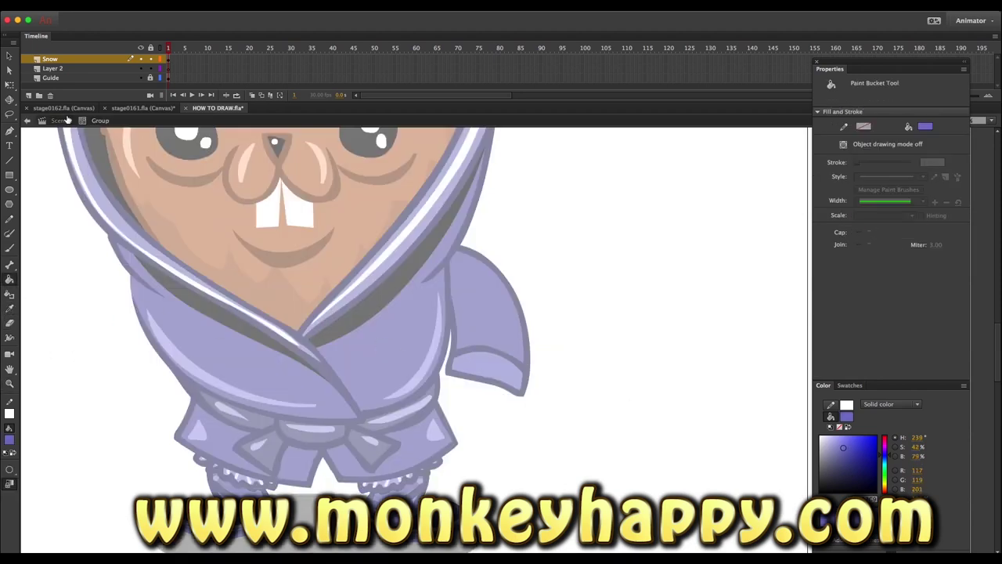
left_click(62, 120)
Brush a light purple (RGB 159, 161, 229) curved highlight along the outer side of the hanging sleeve.
key("v")
double_click(501, 329)
key("b")
left_click_drag(514, 351, 498, 303)
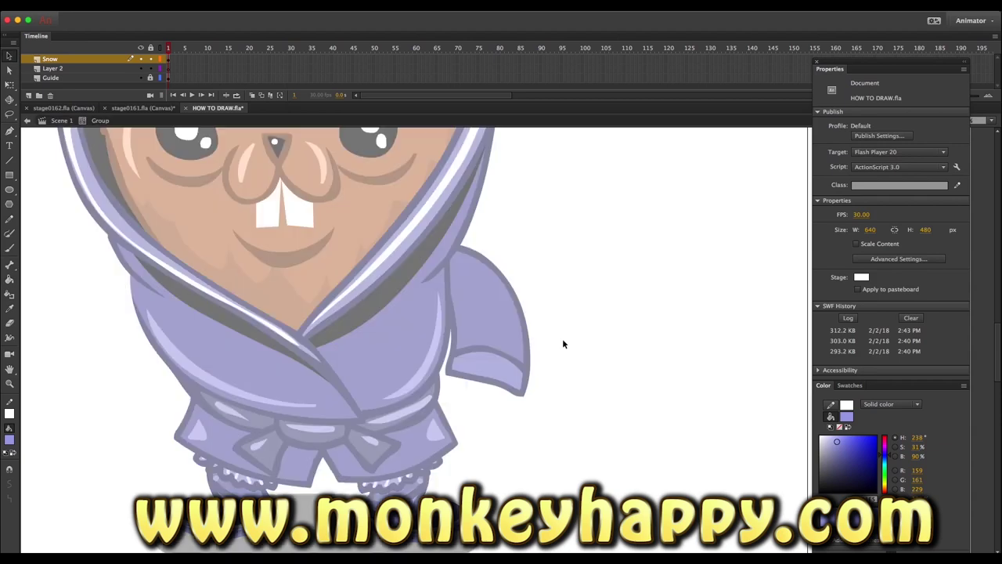
key("v")
left_click(63, 120)
Brush a dark red (RGB 79, 0, 0) mitten outline with a thumb below the hanging sleeve and fill it with red.
key("i")
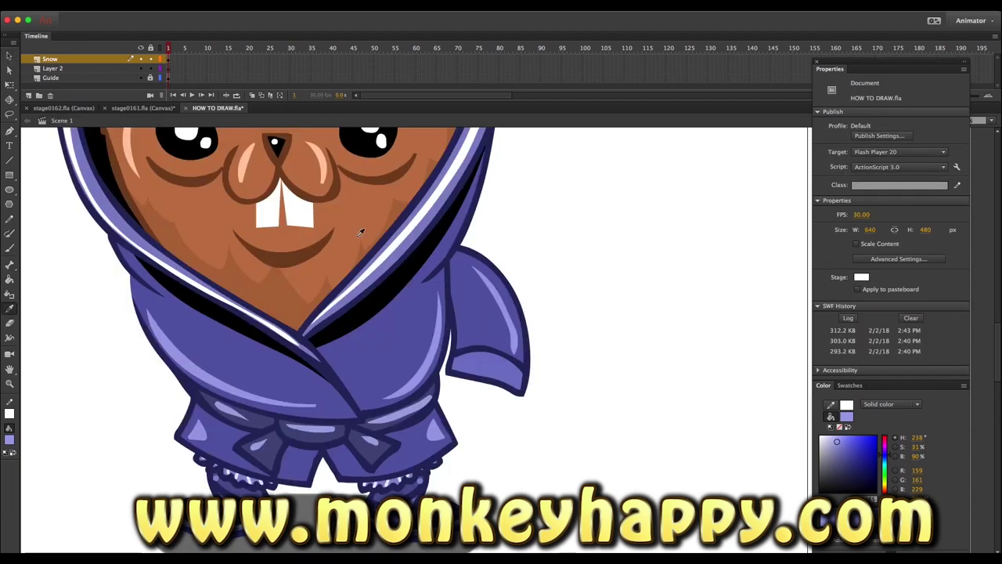
left_click(885, 439)
left_click(875, 474)
double_click(485, 368)
key("b")
mouse_move(470, 377)
left_mouse_down()
mouse_move(444, 386)
mouse_move(445, 420)
mouse_move(534, 420)
mouse_move(470, 377)
left_mouse_up()
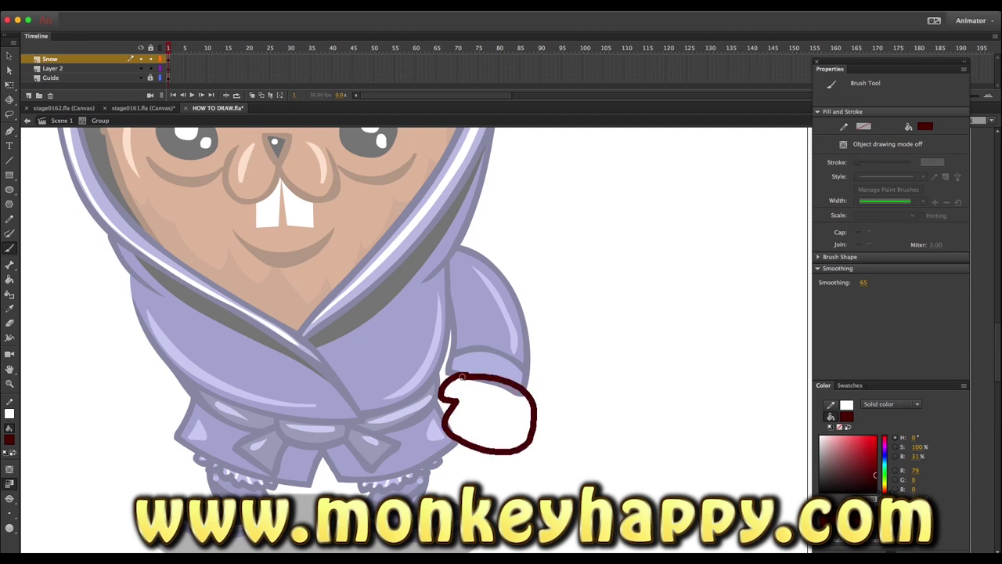
key("k")
left_click(489, 415)
Add bright red (RGB 255, 0, 0) brush highlights to the mitten's thumb and lower curve.
double_click(490, 415)
key("b")
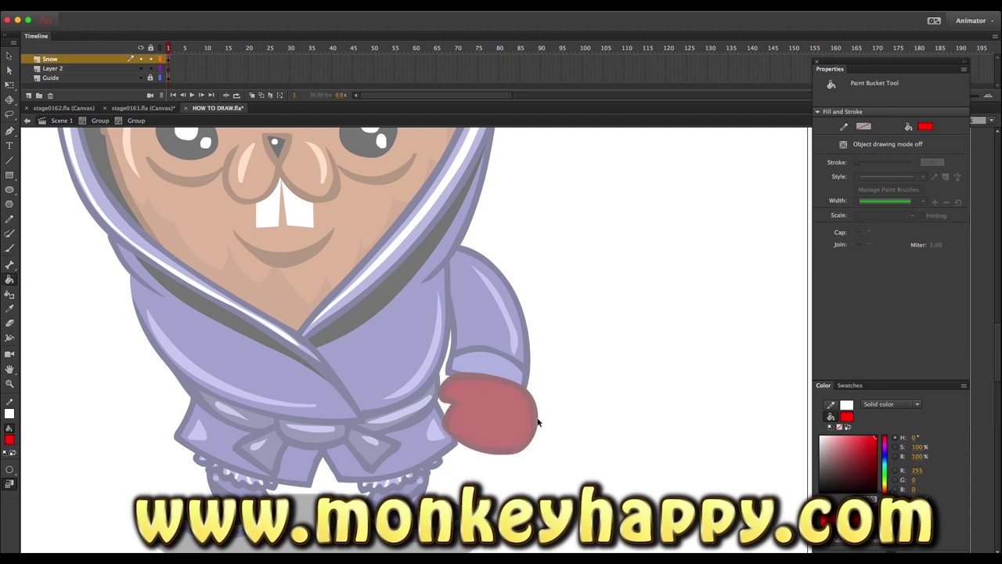
mouse_move(461, 421)
left_mouse_down()
mouse_move(506, 440)
mouse_move(530, 401)
left_mouse_up()
key("v")
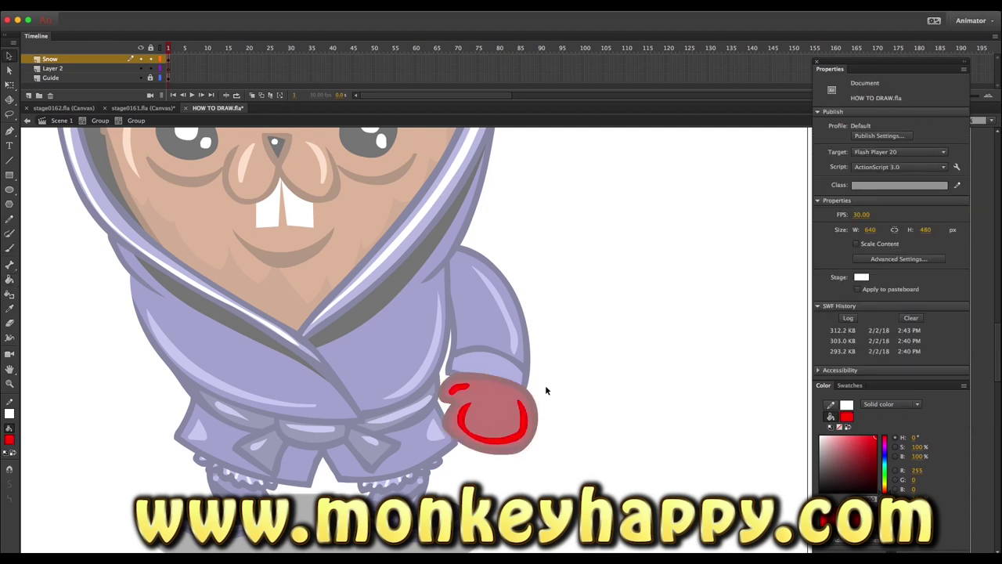
left_click(529, 411)
left_click(101, 121)
left_click(63, 122)
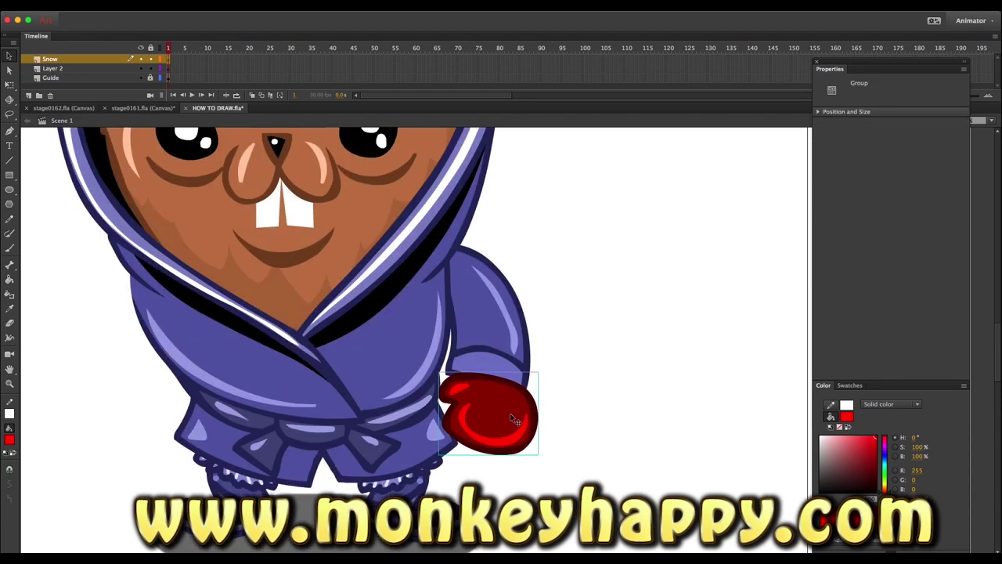
Select the hanging sleeve's shapes and group them.
left_click(493, 356)
key("ctrl+g")
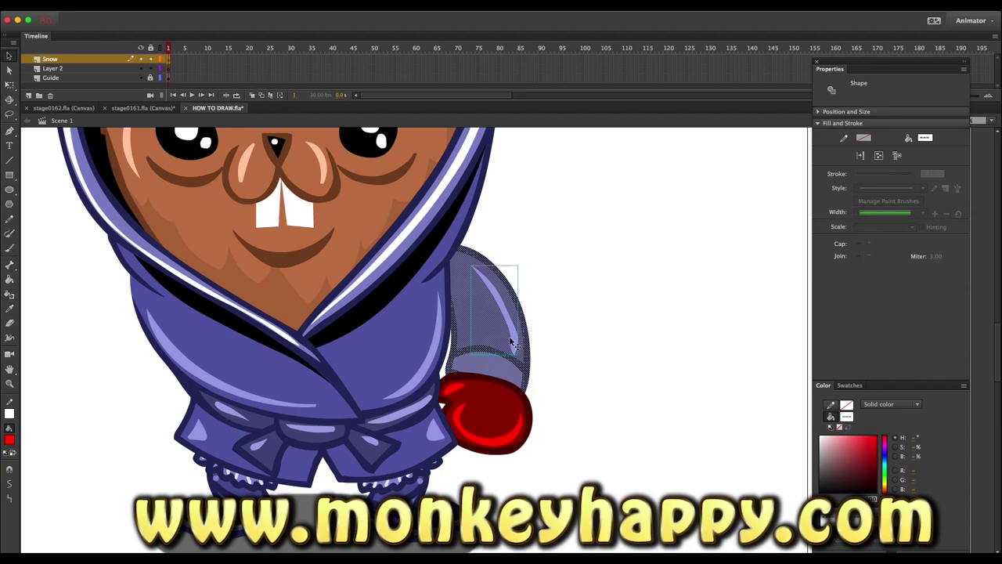
double_click(493, 289)
key("Escape")
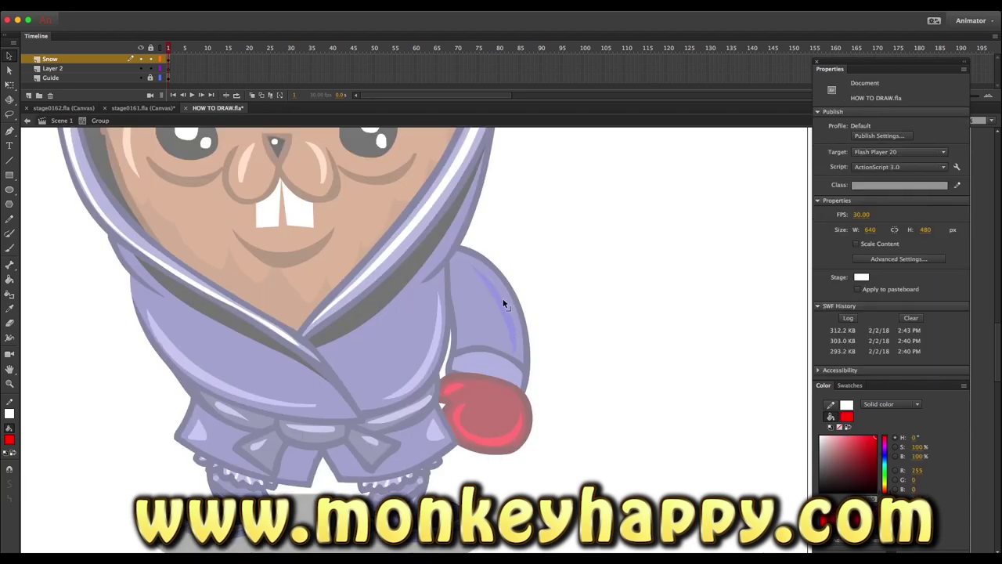
left_click(61, 121)
left_click(498, 371)
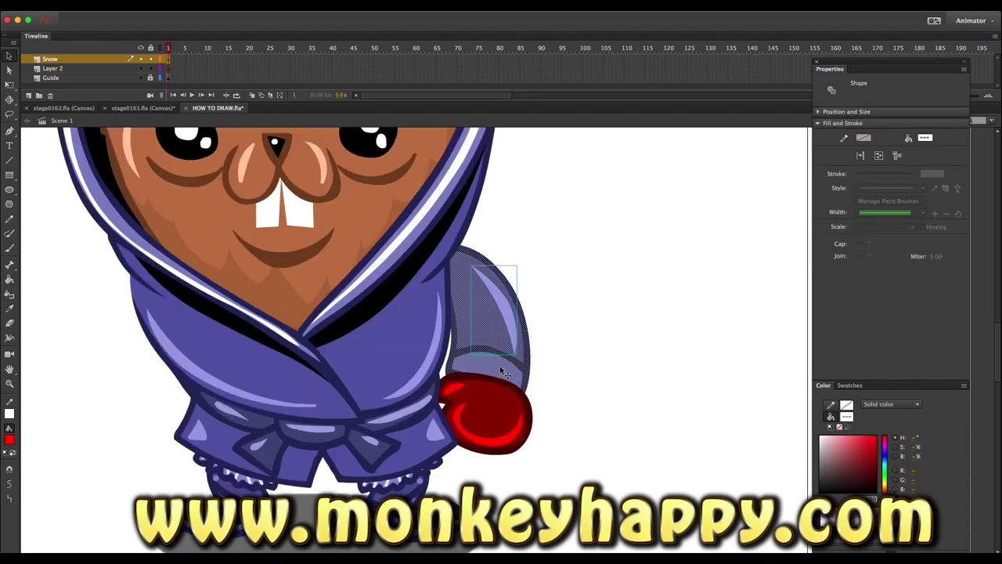
key("ctrl+g")
Delete the straight cuff and the highlight from the hanging sleeve.
double_click(497, 334)
key("Escape")
key("v")
left_click(559, 385)
key("Delete")
Brush a dark navy (RGB 37, 39, 92) outline of a flared, folded cuff with an oval opening at the sleeve's end.
key("i")
left_click(466, 322)
key("b")
mouse_move(460, 337)
left_mouse_down()
mouse_move(439, 374)
mouse_move(444, 364)
mouse_move(530, 391)
mouse_move(538, 361)
left_mouse_up()
key("ctrl+z")
mouse_move(453, 368)
left_mouse_down()
mouse_move(509, 368)
mouse_move(530, 403)
left_mouse_up()
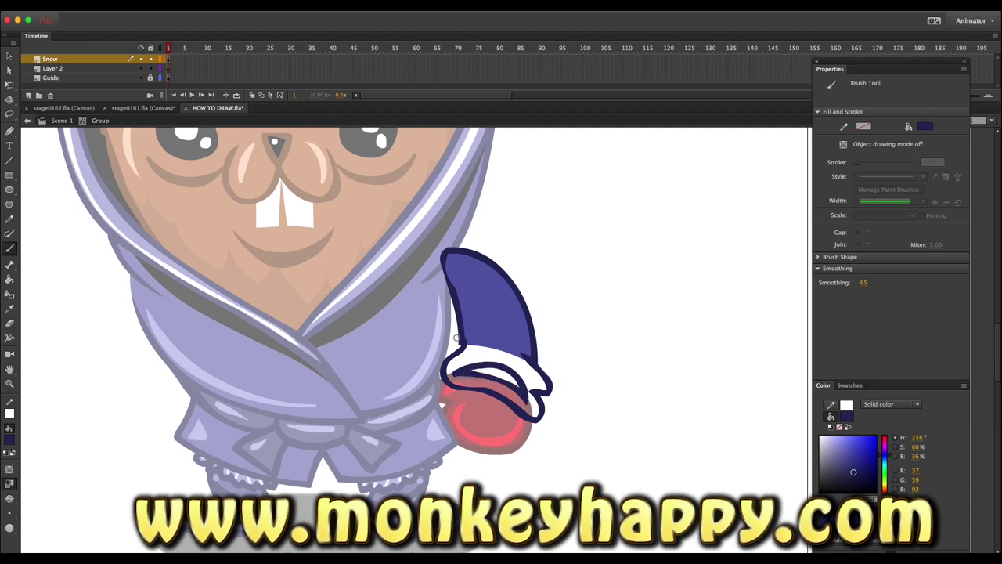
Remove the outline where the sleeve meets the cuff's inner side and brush a rounded cuff edge with a fold line.
key("v")
mouse_move(467, 346)
left_mouse_down()
mouse_move(425, 340)
mouse_move(409, 354)
left_mouse_up()
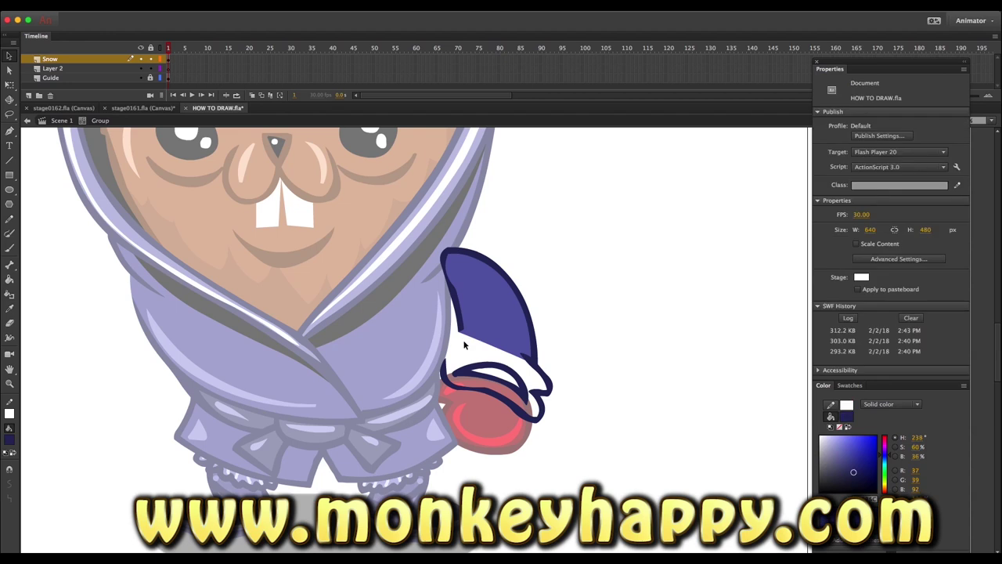
key("b")
left_click_drag(449, 371, 479, 316)
left_click_drag(444, 377, 479, 321)
Fill the flared cuff with the sleeve's purple and its oval opening with black.
key("v")
left_click(9, 294)
left_click(488, 358)
left_click(501, 382)
left_click(62, 120)
Brush light purple (RGB 159, 161, 229) highlights along the hanging sleeve's outer curve and its flared cuff.
key("i")
left_click(420, 347)
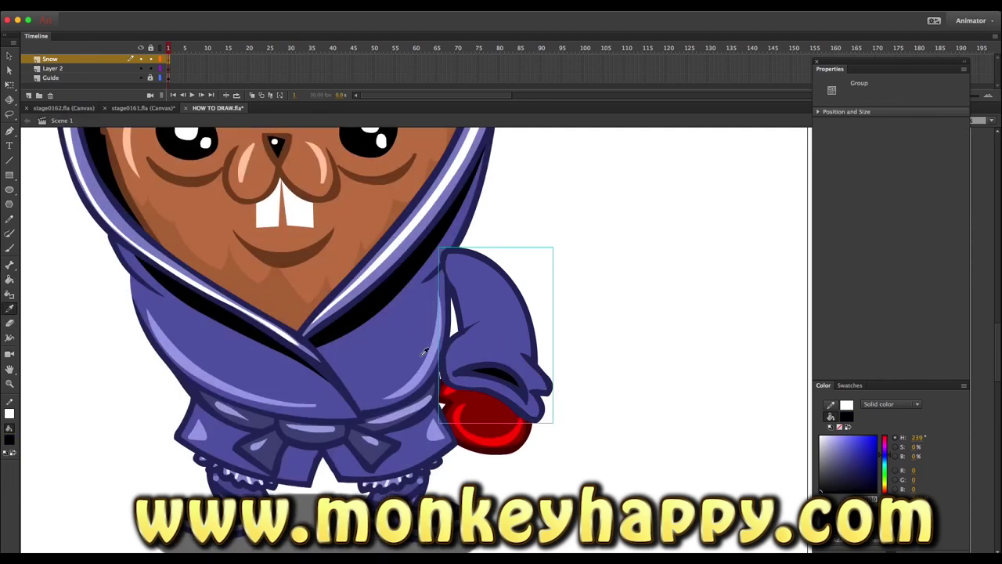
left_click(9, 55)
double_click(475, 343)
double_click(472, 333)
key("b")
left_click_drag(520, 341, 461, 266)
left_click_drag(519, 361, 469, 348)
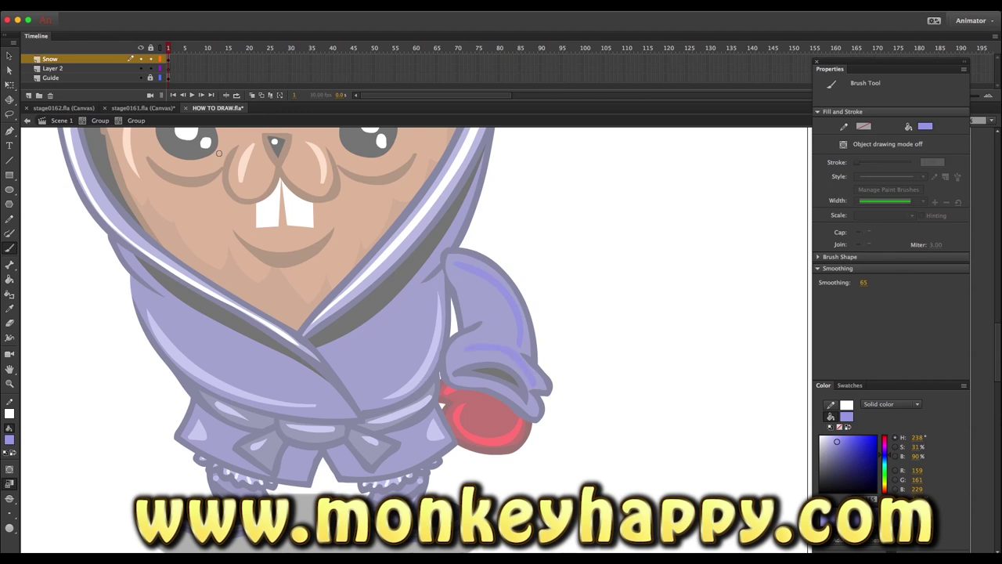
key("v")
left_click(484, 439)
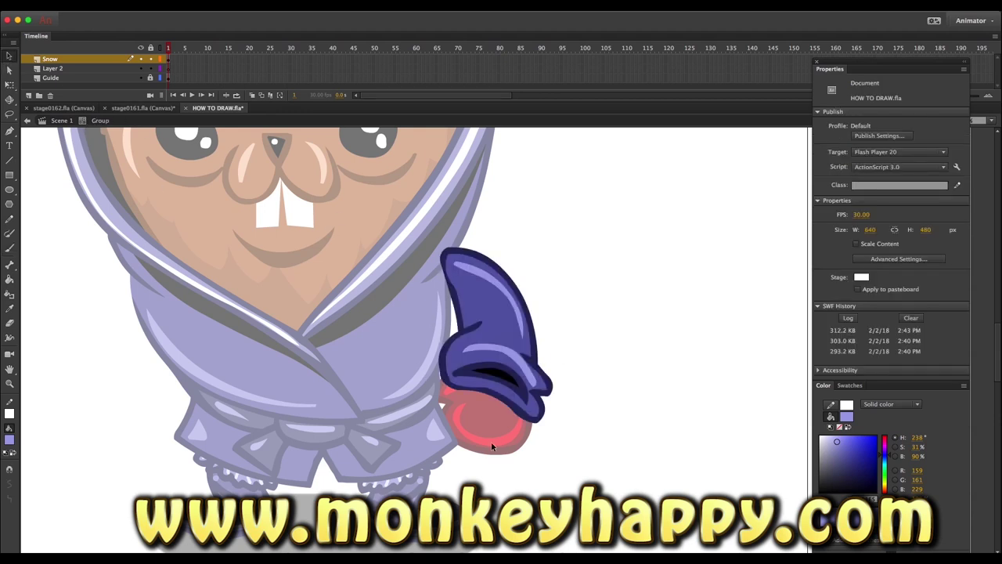
Place the mitten in front of the cuff opening and convert it with the sleeve into a movie clip named ham arm.
left_click_drag(493, 429, 492, 412)
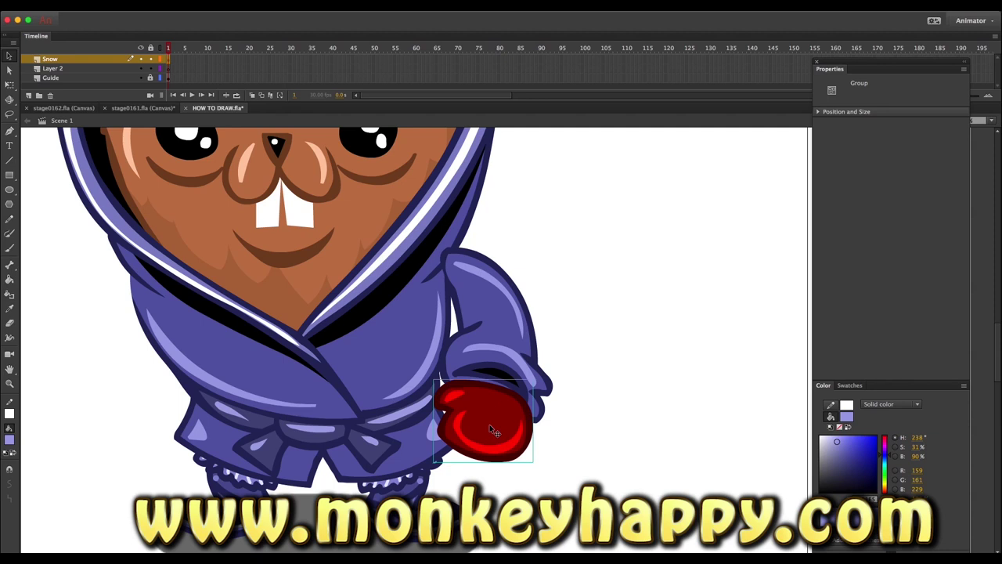
left_click(585, 431)
left_click_drag(586, 431, 466, 245)
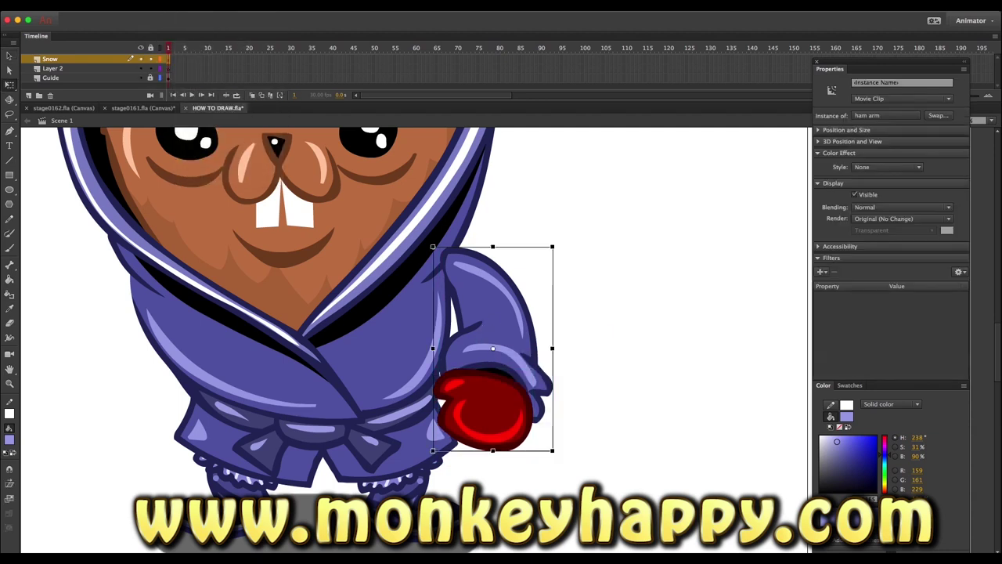
Set the ham arm's pivot at its shoulder, move the arm up against the cloak and scale it down slightly.
left_click_drag(464, 282, 461, 269)
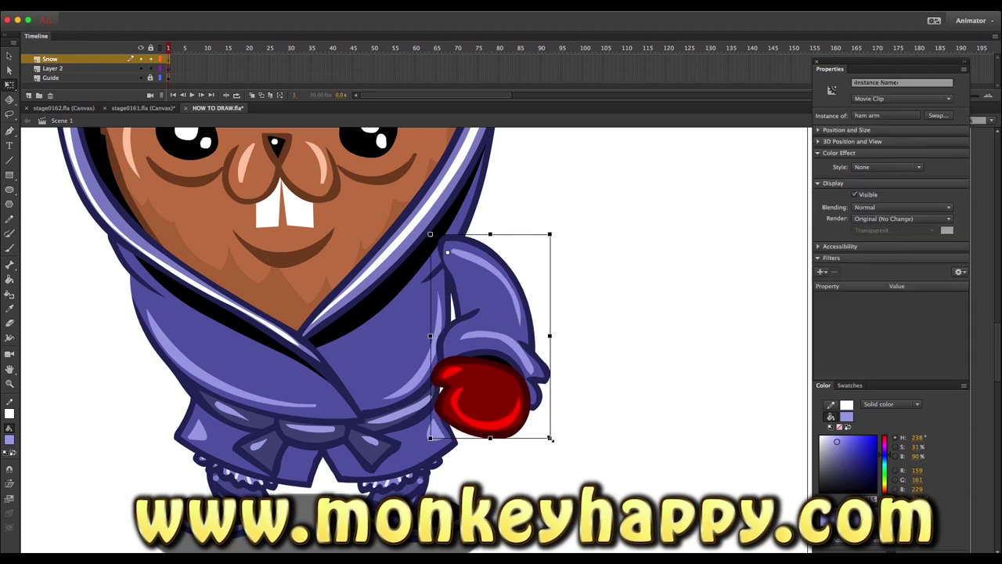
left_click_drag(566, 441, 589, 447)
key("ctrl+shift+a")
Brush a dark navy (RGB 37, 39, 92) outline of a raised sleeve with a round opening on the cloak's left side.
key("z")
left_click(401, 245, "alt")
left_click(401, 244)
key("b")
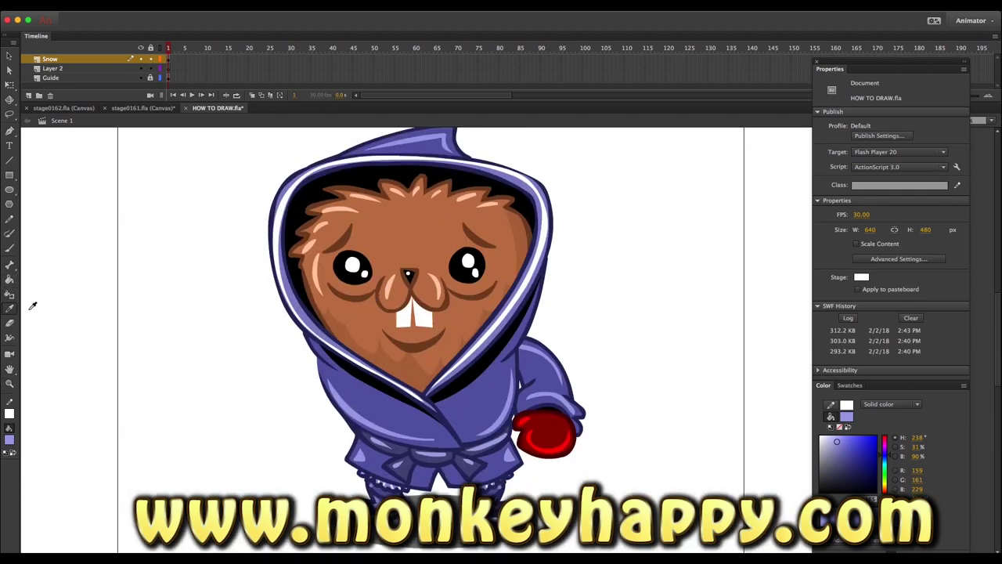
key("ctrl+z")
mouse_move(343, 340)
left_mouse_down()
mouse_move(277, 364)
mouse_move(274, 423)
left_mouse_up()
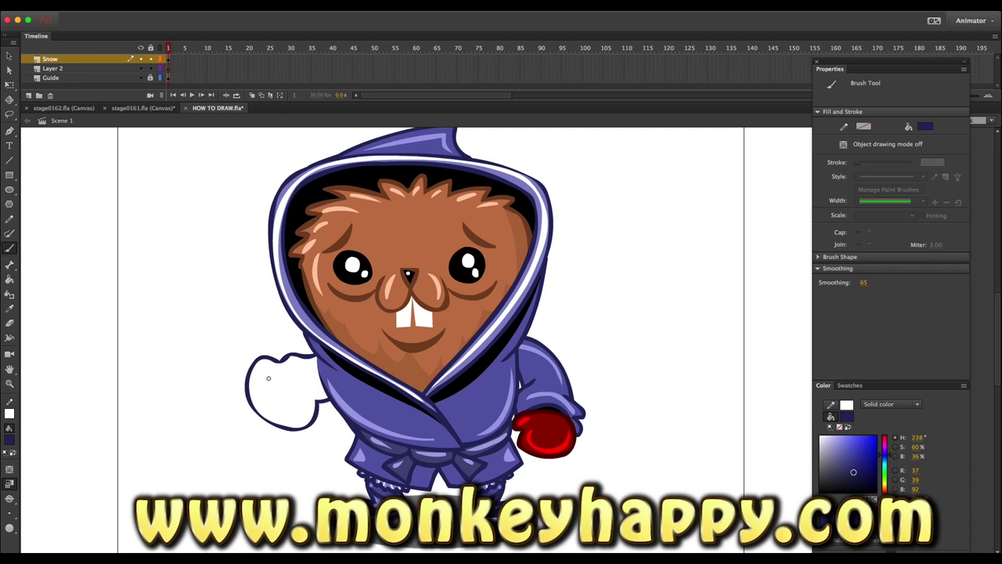
mouse_move(287, 368)
left_mouse_down()
mouse_move(266, 403)
mouse_move(303, 395)
left_mouse_up()
Fill the raised sleeve with the cloak's purple (RGB 89, 91, 170) and its opening with black.
key("i")
left_click(401, 385)
left_click(307, 383)
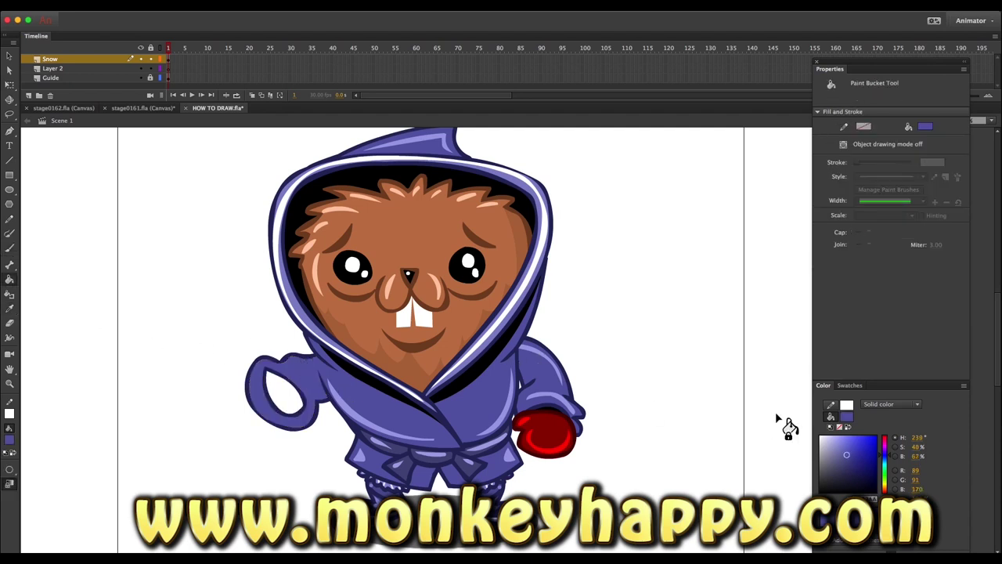
left_click(291, 407)
Brush light purple (RGB 159, 161, 229) highlights on the raised sleeve's cuff and arm, and group them with the sleeve.
left_click(9, 55)
left_click(10, 308)
left_click(537, 342)
double_click(280, 362)
key("b")
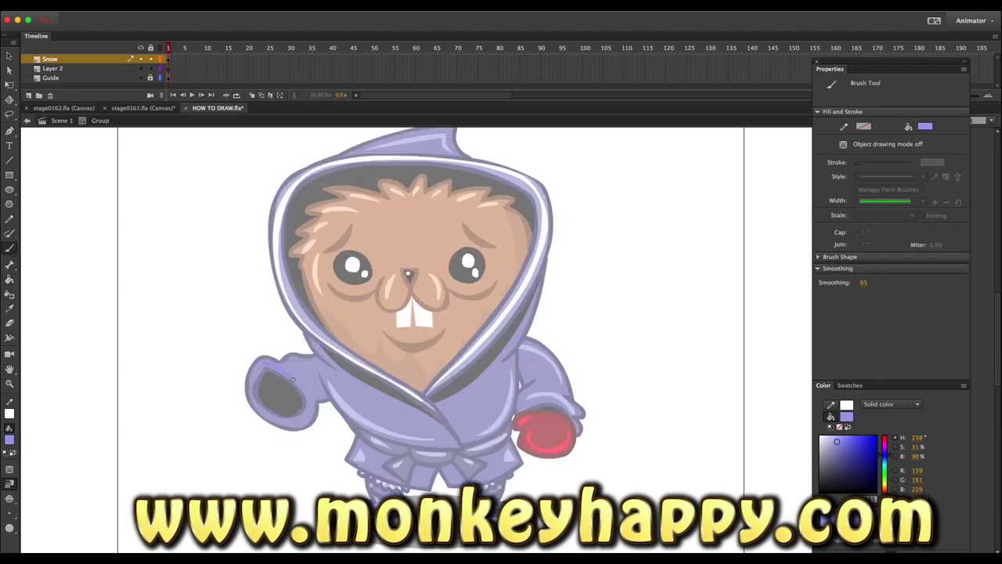
left_click(11, 54)
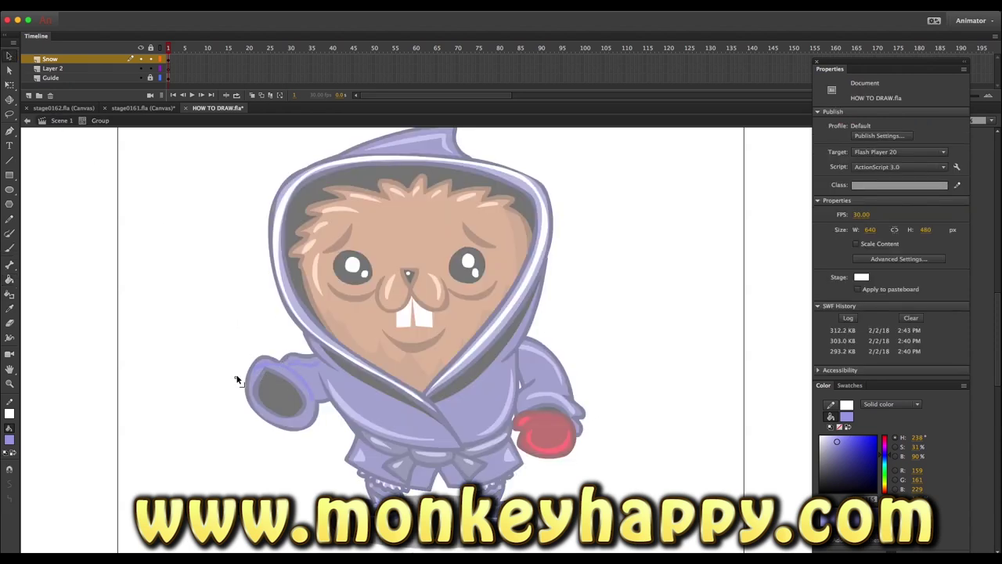
left_click(61, 120)
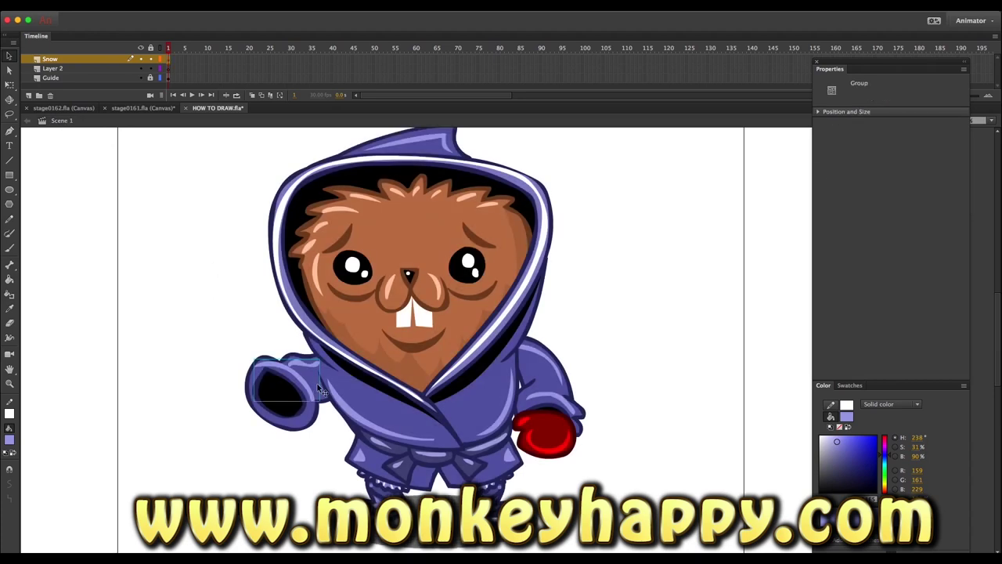
left_click_drag(255, 356, 321, 399)
key("super+g")
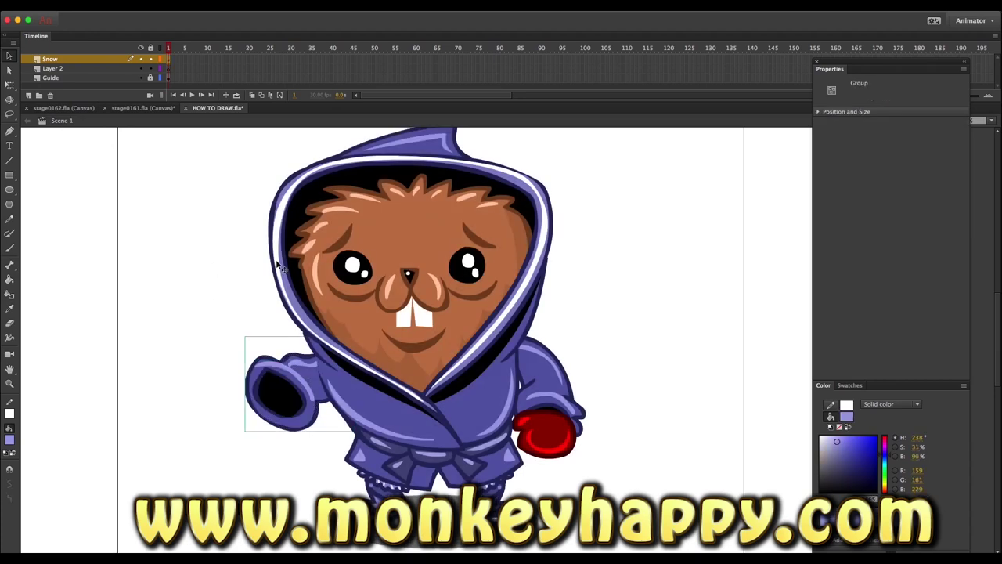
key("super+shift+a")
Brush a dark red (RGB 78, 0, 0) outline of a mitten with a curled thumb over the raised sleeve's opening.
key("i")
left_click(554, 408)
key("b")
double_click(247, 358)
mouse_move(283, 374)
left_mouse_down()
mouse_move(279, 347)
mouse_move(298, 364)
mouse_move(295, 422)
mouse_move(255, 397)
mouse_move(312, 394)
mouse_move(299, 371)
mouse_move(271, 348)
mouse_move(245, 375)
mouse_move(296, 426)
left_mouse_up()
key("super+z")
key("super+z")
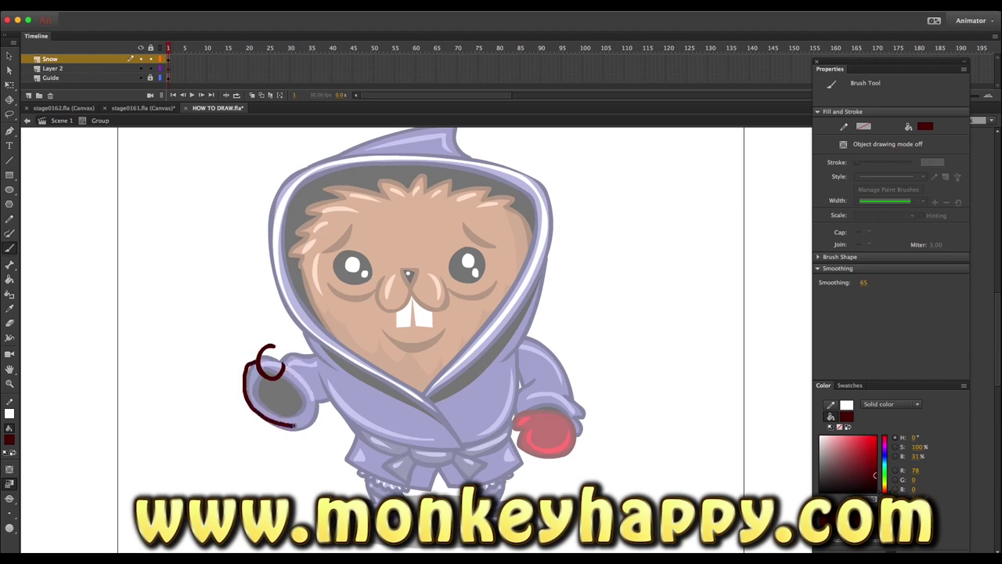
left_click_drag(293, 359, 272, 344)
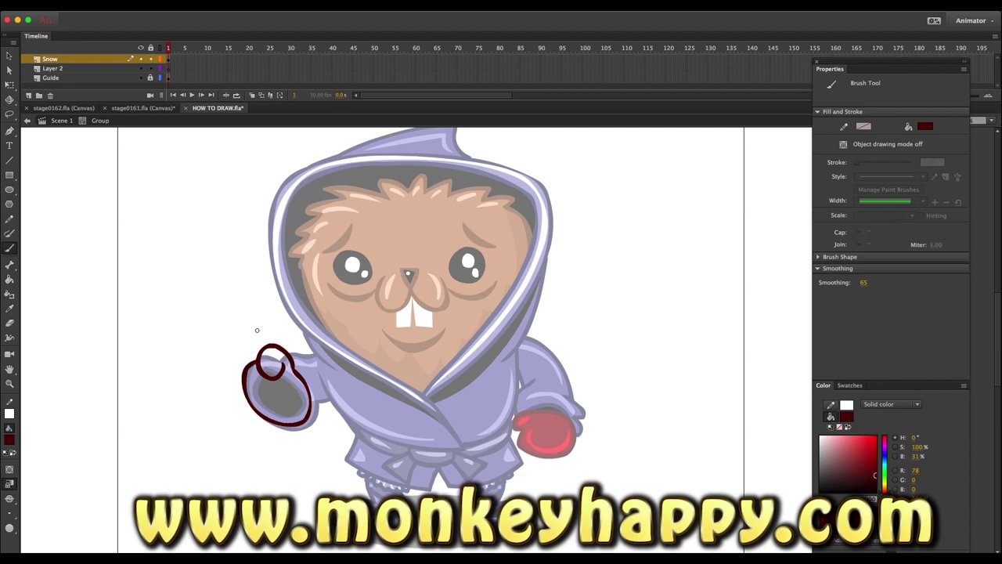
Fill the raised mitten and its thumb with red (RGB 145, 1, 0).
left_click(61, 121)
key("v")
double_click(288, 354)
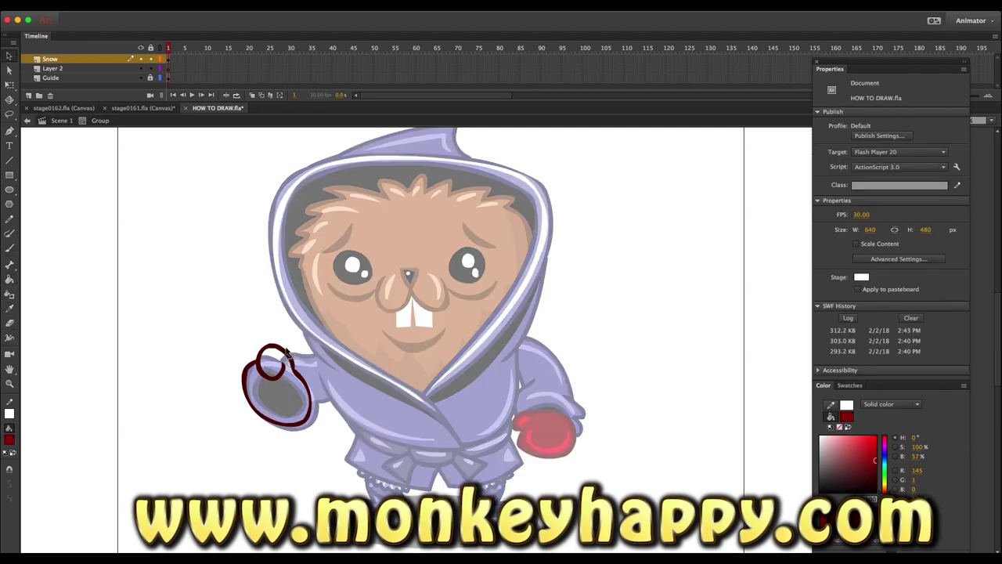
left_click(223, 312)
key("k")
left_click(302, 395)
Brush bright red (RGB 255, 1, 0) highlights on the raised mitten's thumb and outer edge.
key("z")
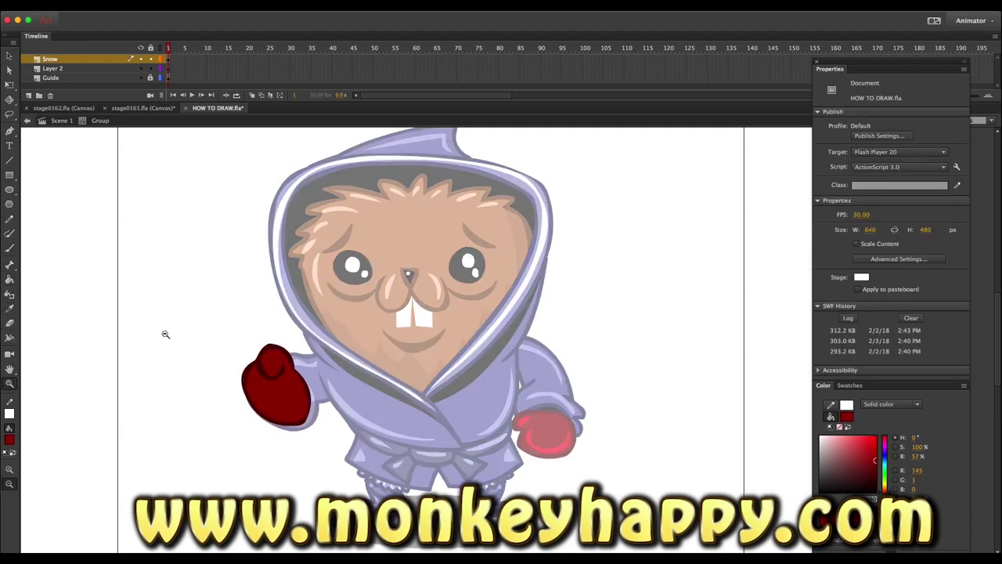
left_click(419, 384)
key("v")
left_click(208, 396)
left_click(223, 397)
left_click_drag(224, 397, 216, 393)
left_click(159, 340)
left_click(55, 469)
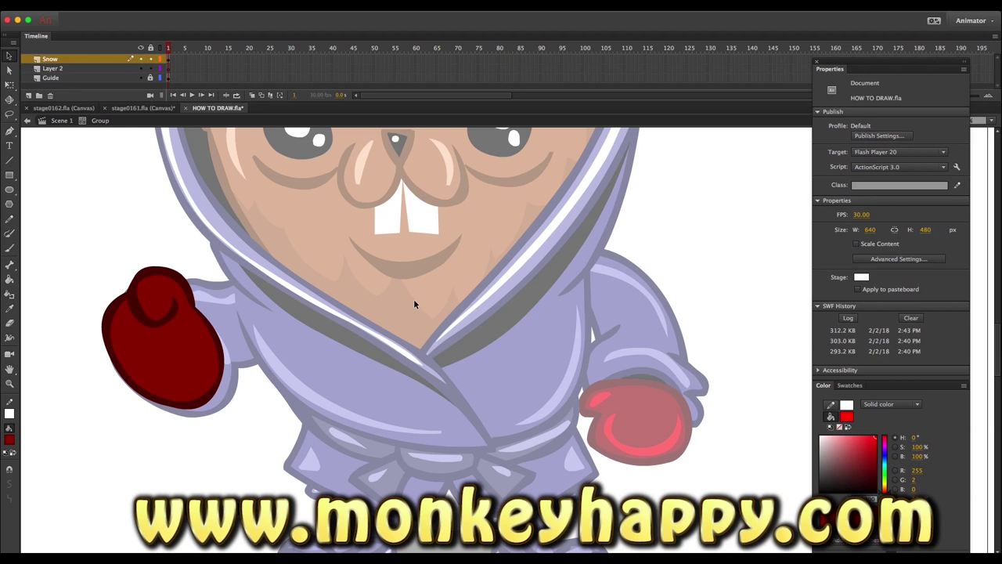
double_click(159, 298)
key("b")
mouse_move(154, 313)
left_mouse_down()
mouse_move(148, 289)
mouse_move(173, 288)
left_mouse_up()
mouse_move(124, 311)
left_mouse_down()
mouse_move(119, 341)
mouse_move(186, 393)
left_mouse_up()
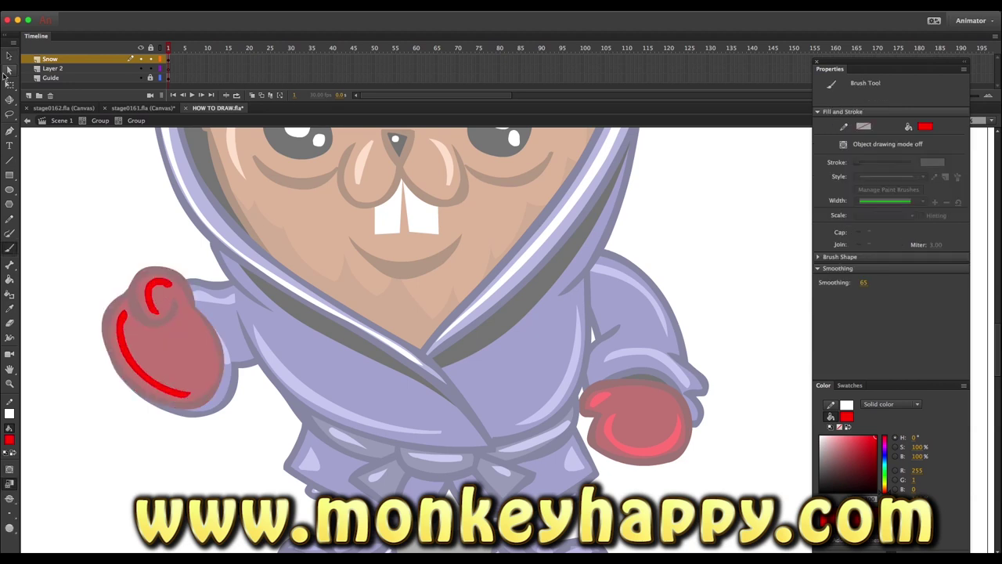
Bend the raised mitten's highlights into tapered crescents and shift the mitten slightly outward from the sleeve.
key("v")
key("Escape")
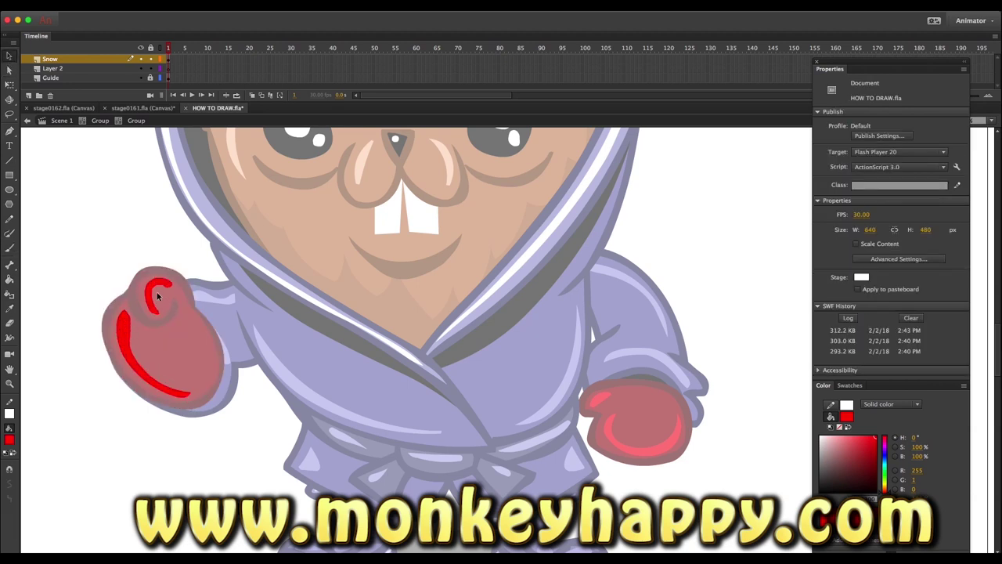
left_click_drag(129, 343, 146, 347)
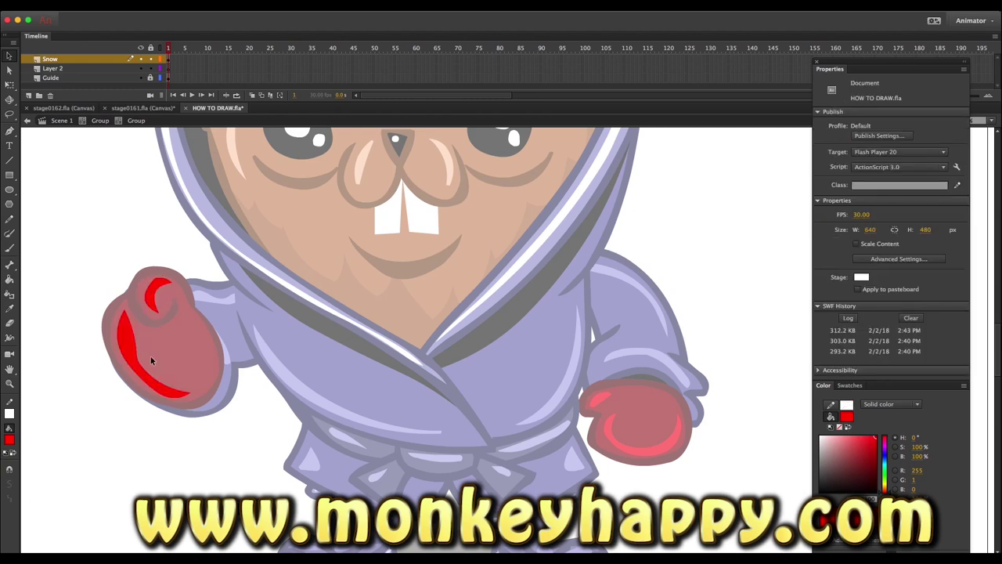
left_click_drag(58, 239, 121, 336)
double_click(125, 152)
left_click_drag(184, 312, 177, 349)
left_click(68, 369)
Brush a dark red (RGB 81, 0, 0) outline of a long forked wooden staff running through the raised mitten.
key("z")
left_click(687, 462, "alt")
left_click(423, 250)
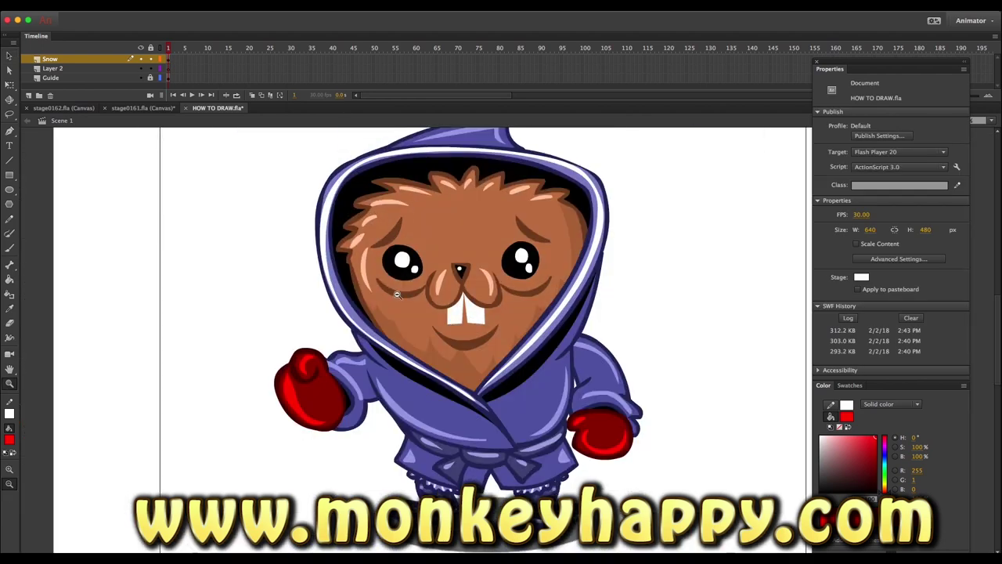
left_click(875, 474)
key("b")
mouse_move(341, 494)
left_mouse_down()
mouse_move(217, 211)
mouse_move(269, 268)
left_mouse_up()
mouse_move(268, 272)
left_mouse_down()
mouse_move(288, 197)
mouse_move(277, 284)
mouse_move(288, 326)
left_mouse_up()
left_click_drag(333, 416, 373, 518)
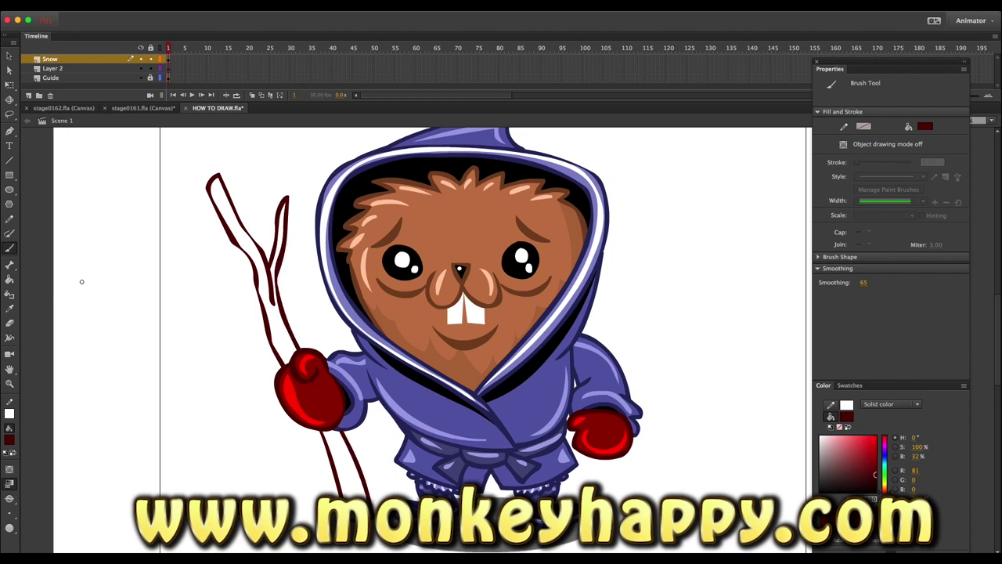